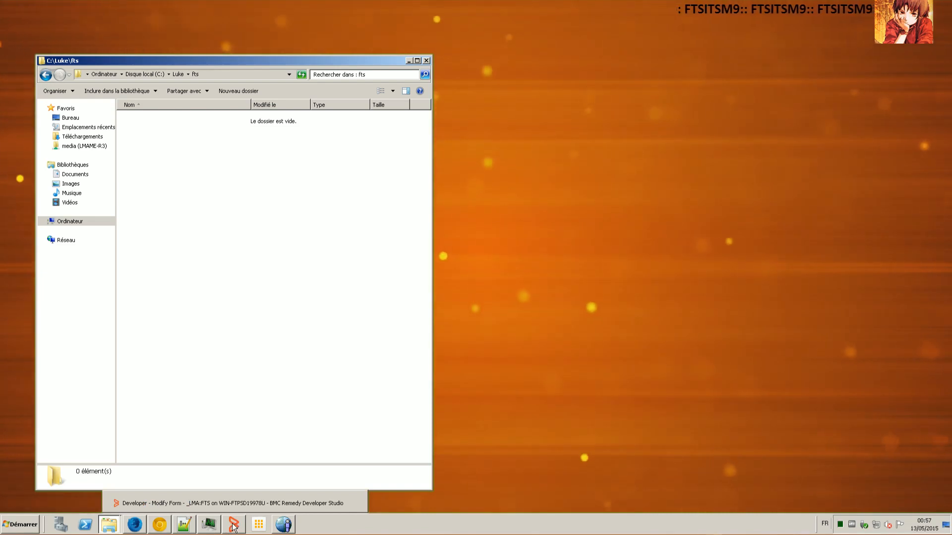
Step: Switch to Firefox and load the Mid Tier base address win-ftpsd19978u:8080/arsys/ in a new tab
left_click(234, 526)
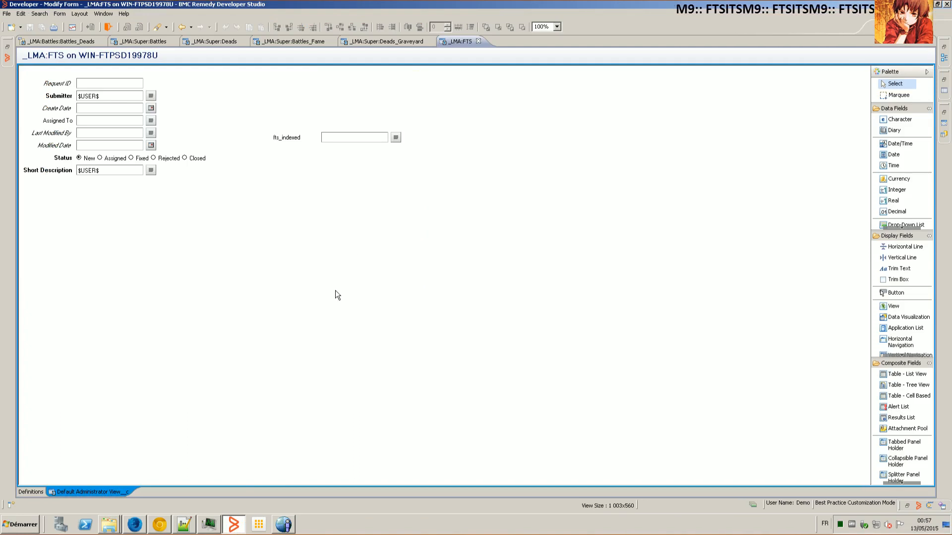
left_click(132, 523)
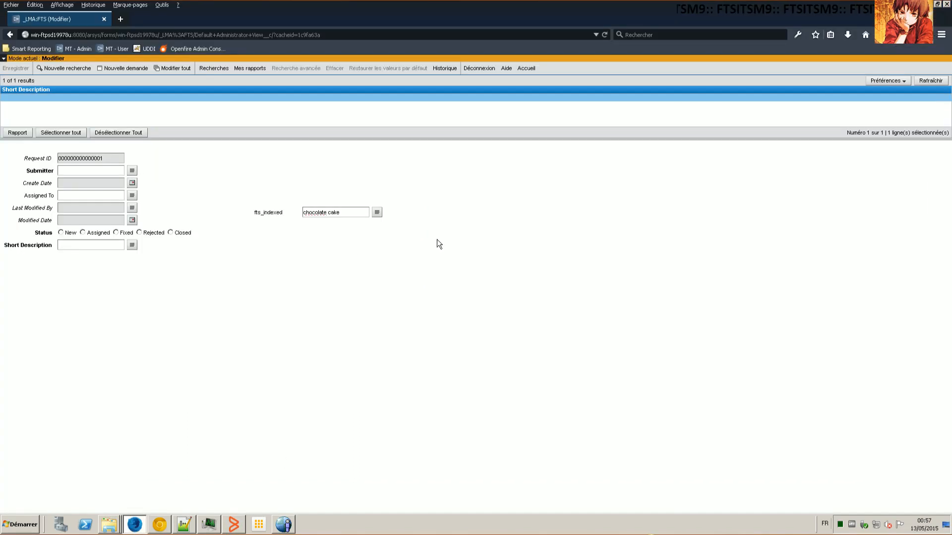
left_click(121, 19)
left_click(94, 20)
left_click(122, 36)
left_click(123, 36)
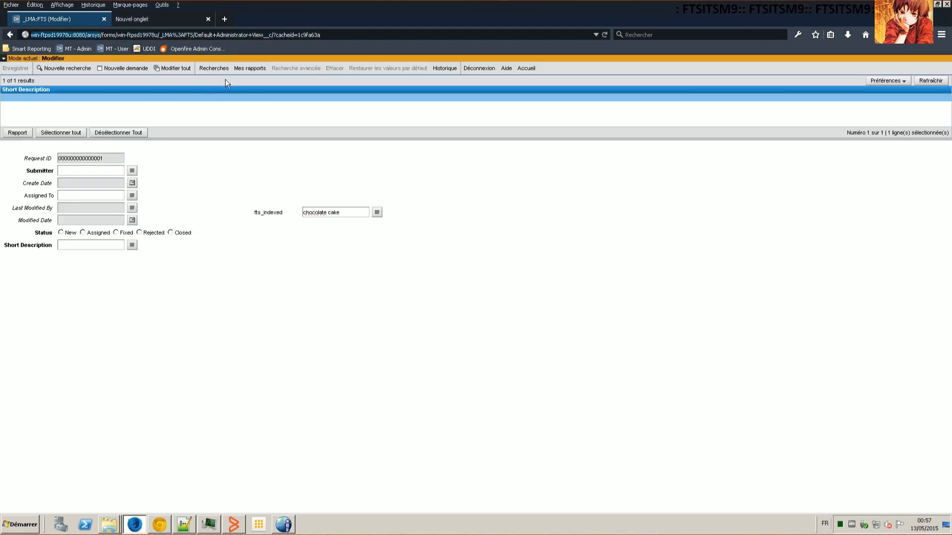
key("ctrl+c")
left_click(180, 23)
key("ctrl+v")
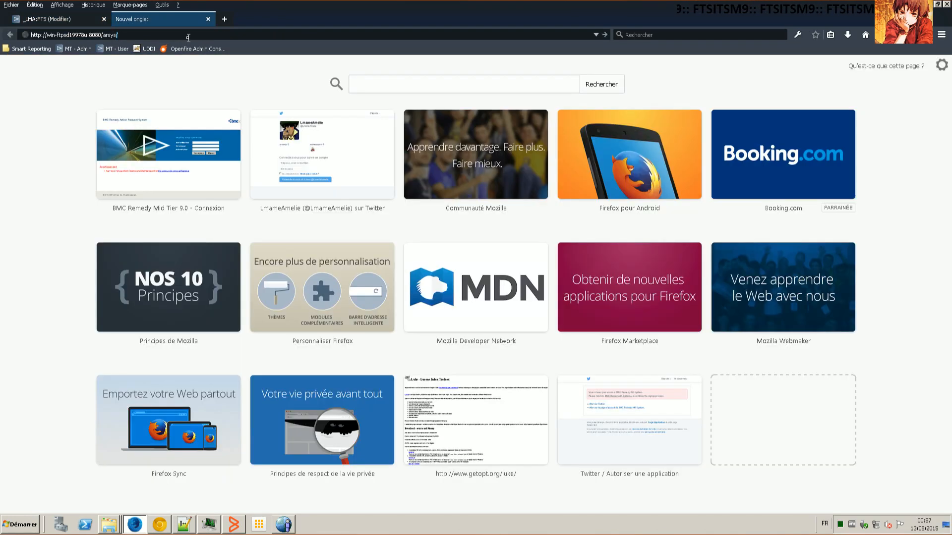
key("Return")
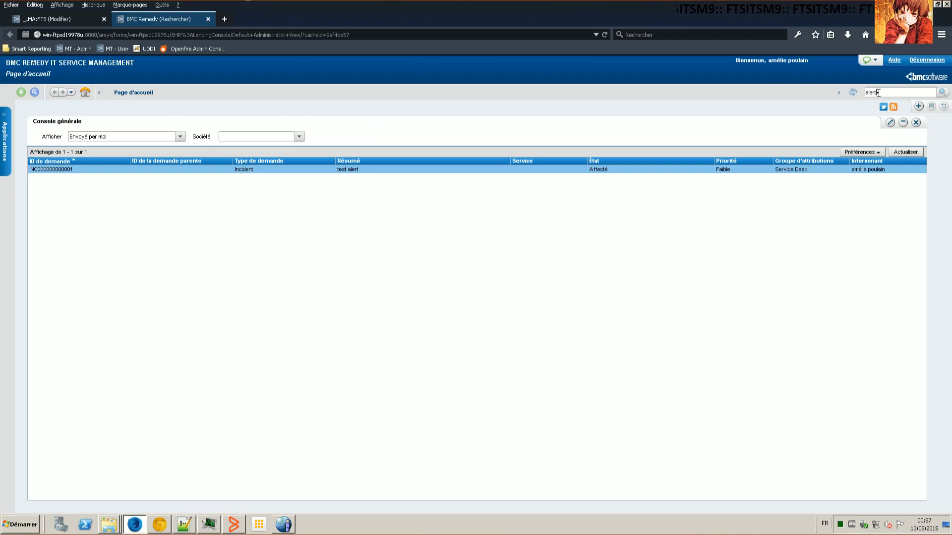
Step: Run a global search for "alert", view its advanced search options, and close the results
left_click(878, 92)
type("alert")
key("Return")
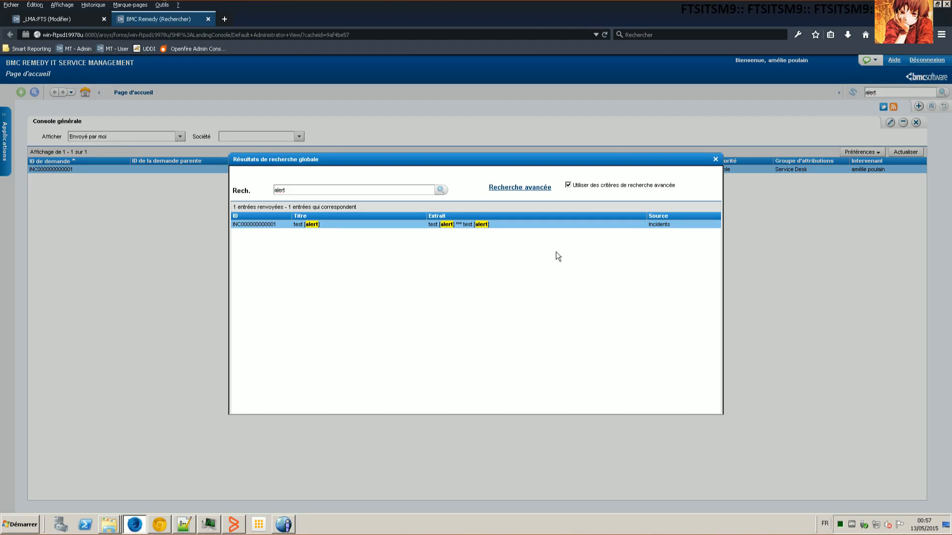
left_click(538, 188)
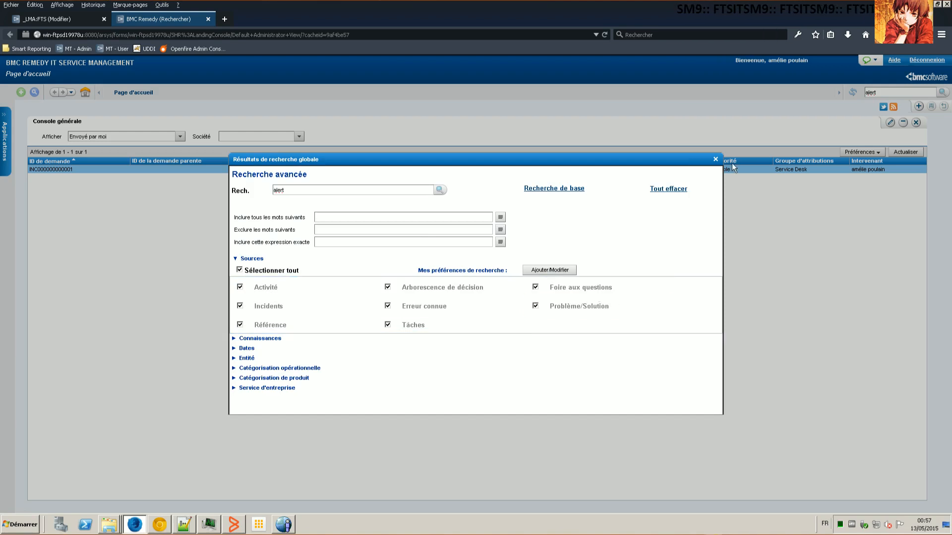
left_click(715, 159)
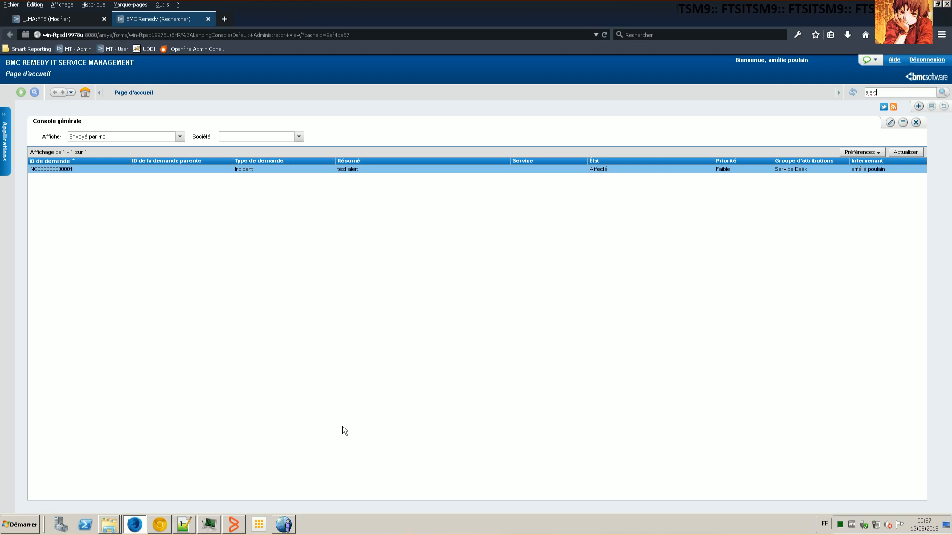
Step: Switch to the ftsconfiguration\collection folder in Windows Explorer, widen its window to show the file sizes, and clear the selection
left_click(929, 4)
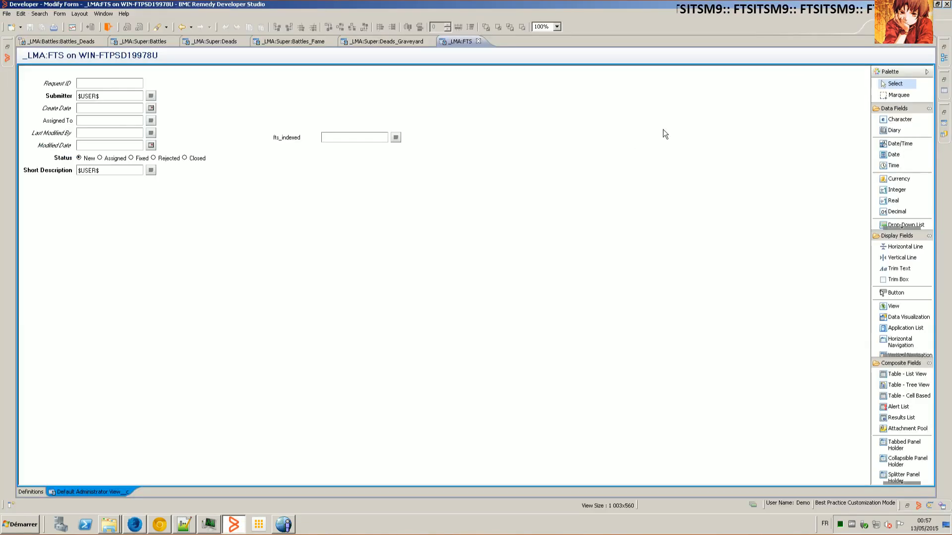
left_click(929, 3)
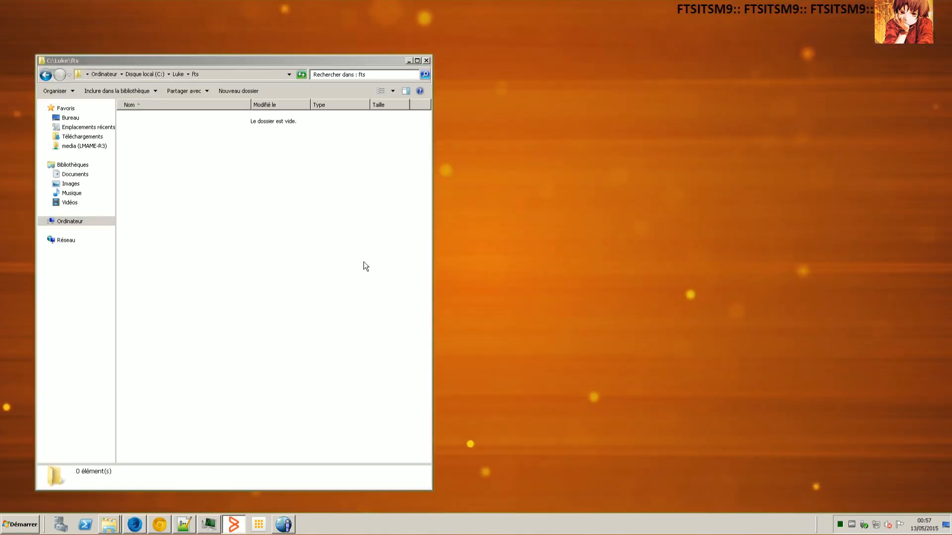
left_click(109, 524)
left_click(121, 504)
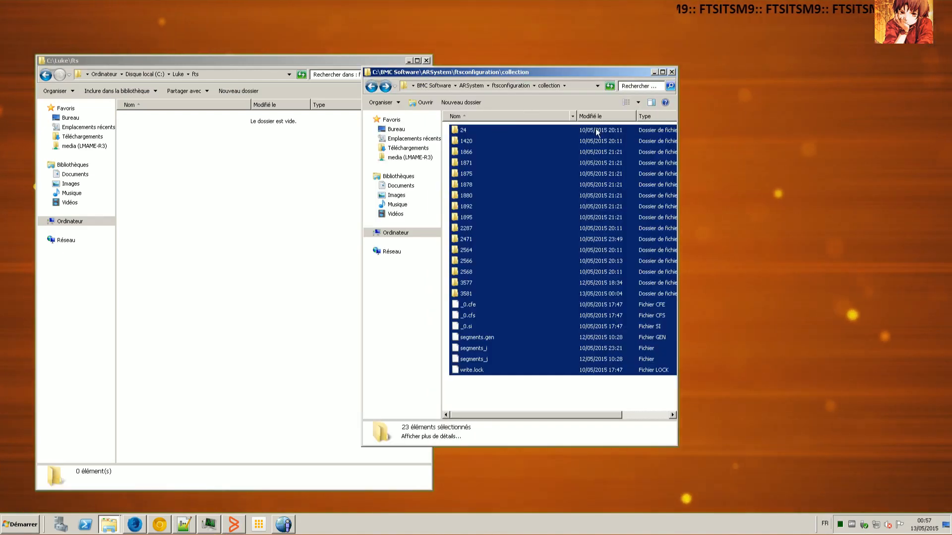
left_click_drag(680, 133, 876, 133)
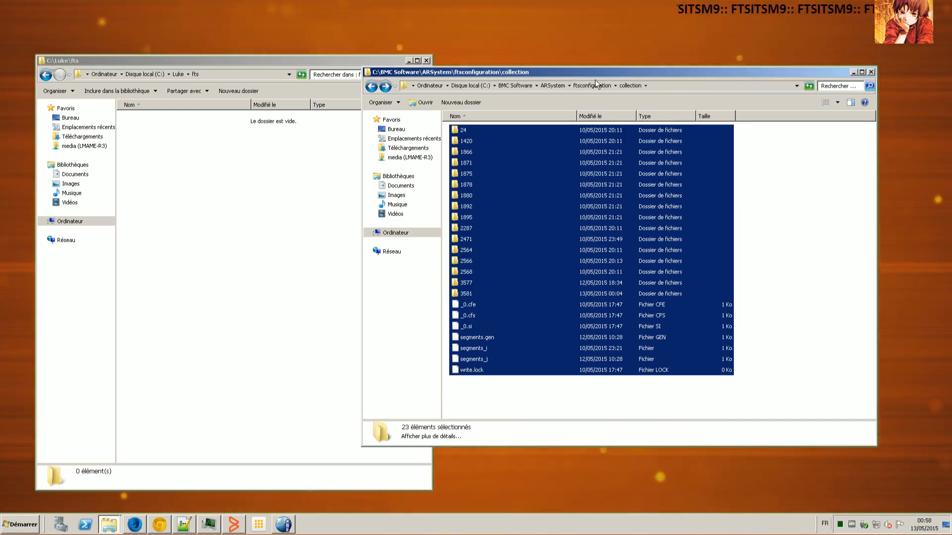
left_click(773, 214)
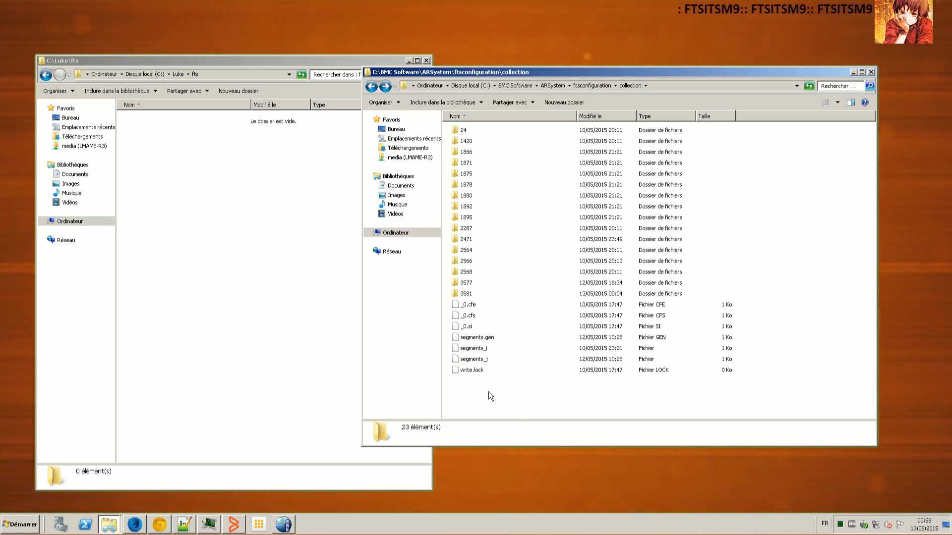
Step: Inspect the index files inside folders 3577 and 3581, returning to the collection folder
double_click(469, 282)
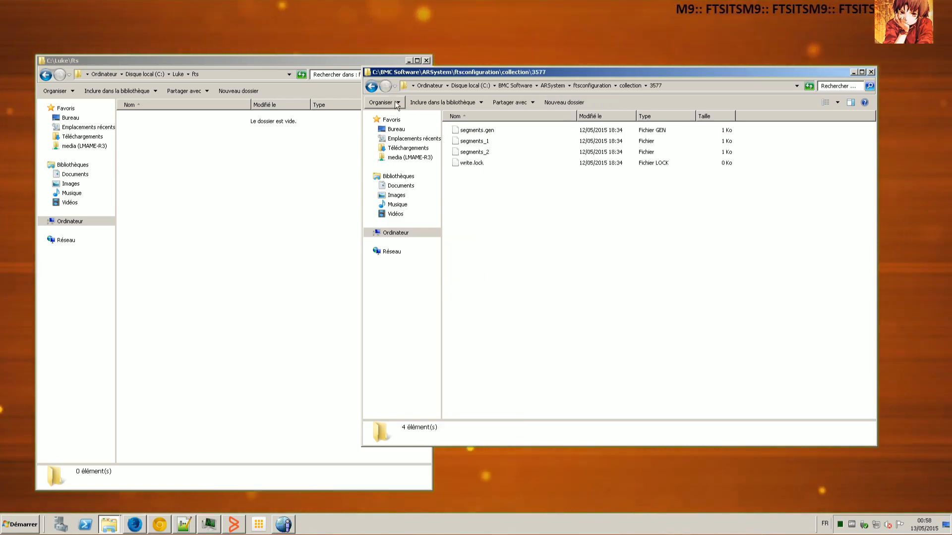
key("BackSpace")
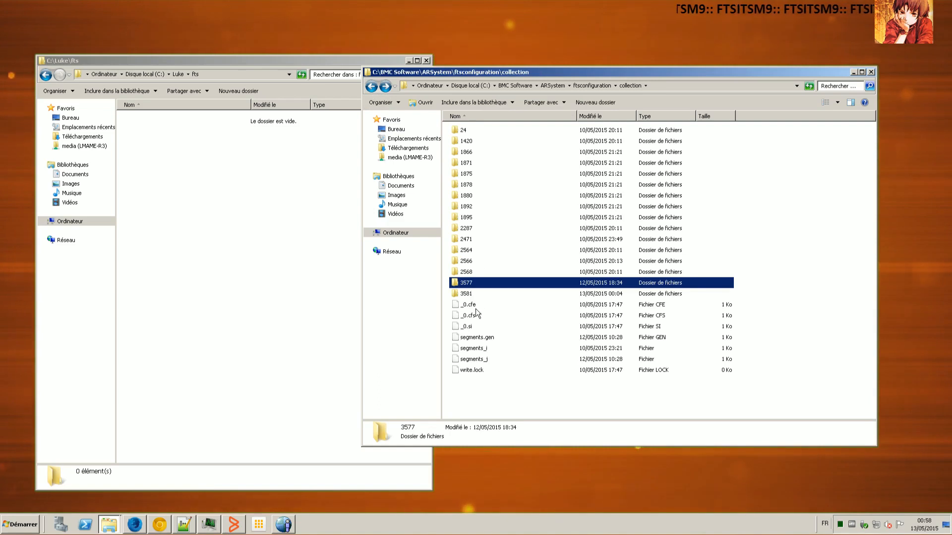
left_click(469, 295)
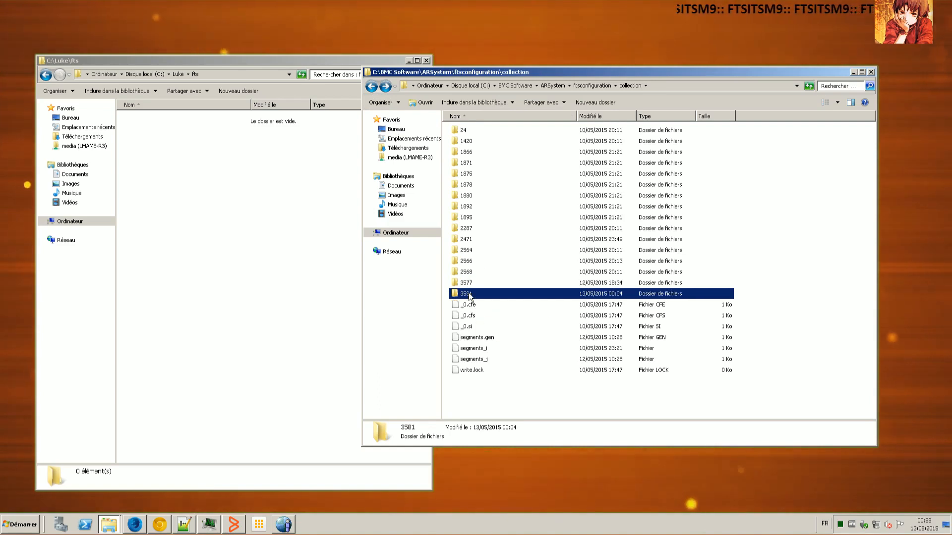
double_click(468, 294)
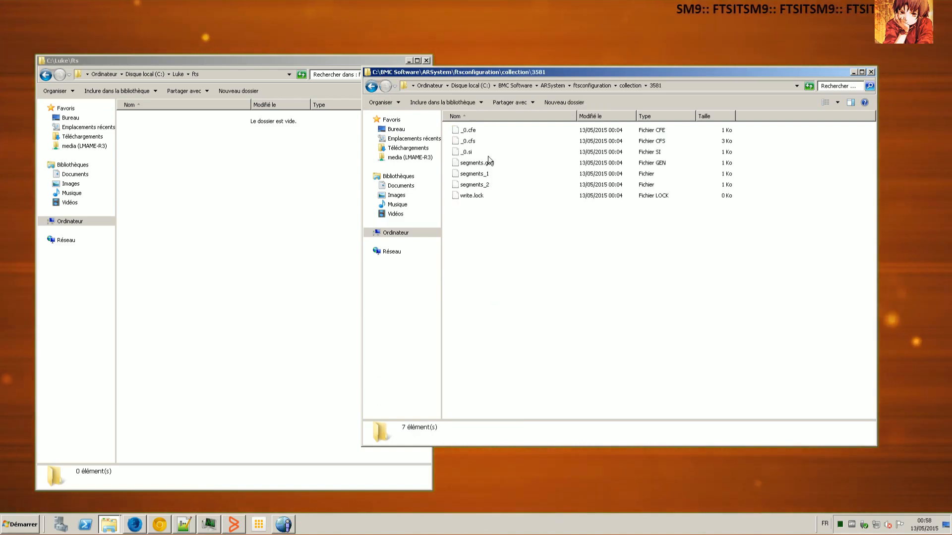
left_click(371, 88)
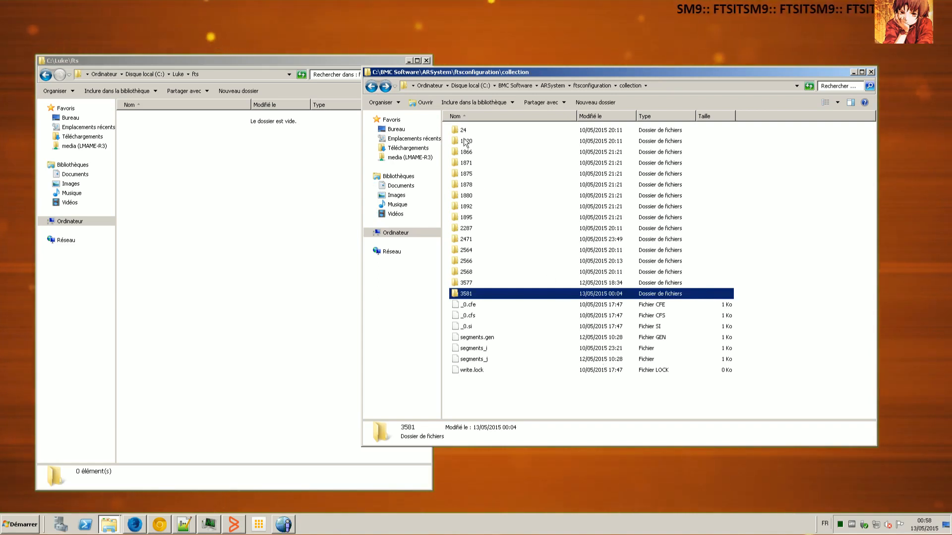
Step: Show the C:\Luke folder and view the Luke releases page on GitHub in the other browser
left_click(176, 74)
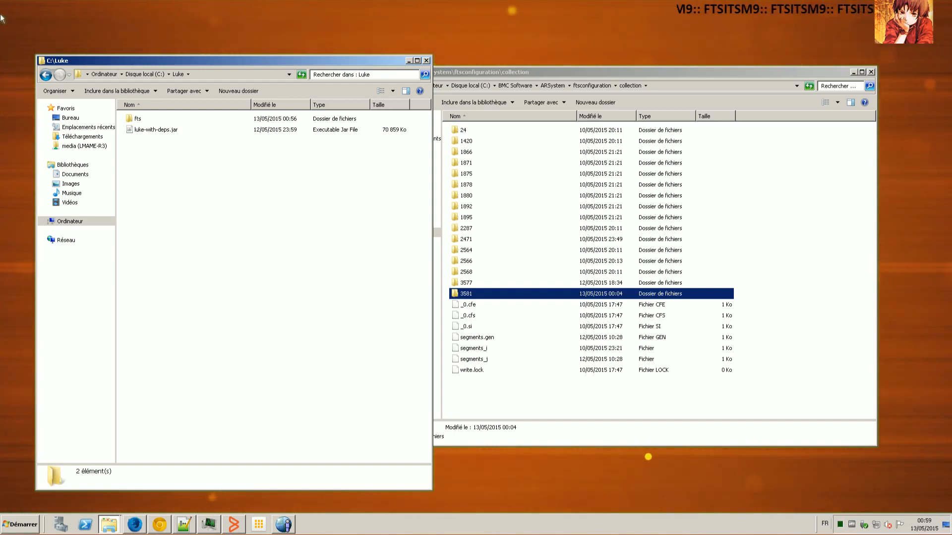
left_click(168, 524)
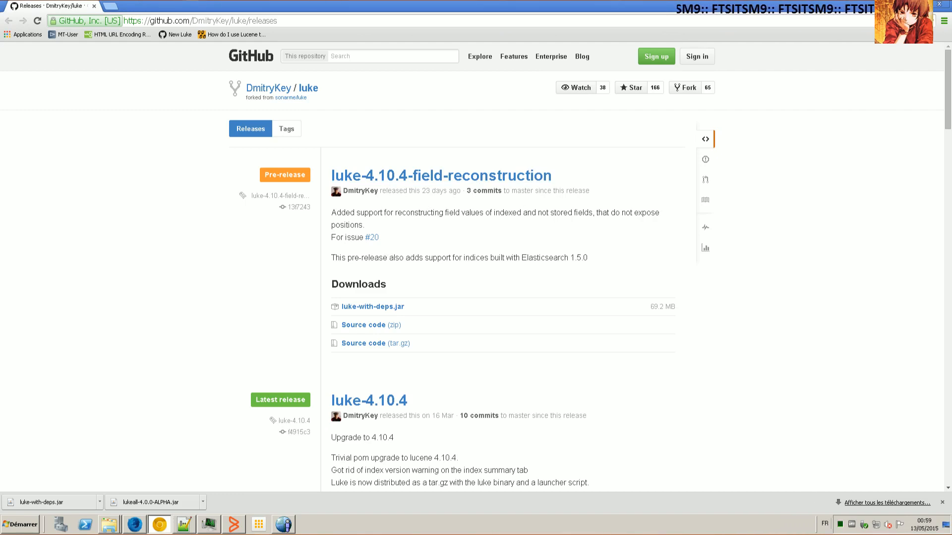
left_click(914, 4)
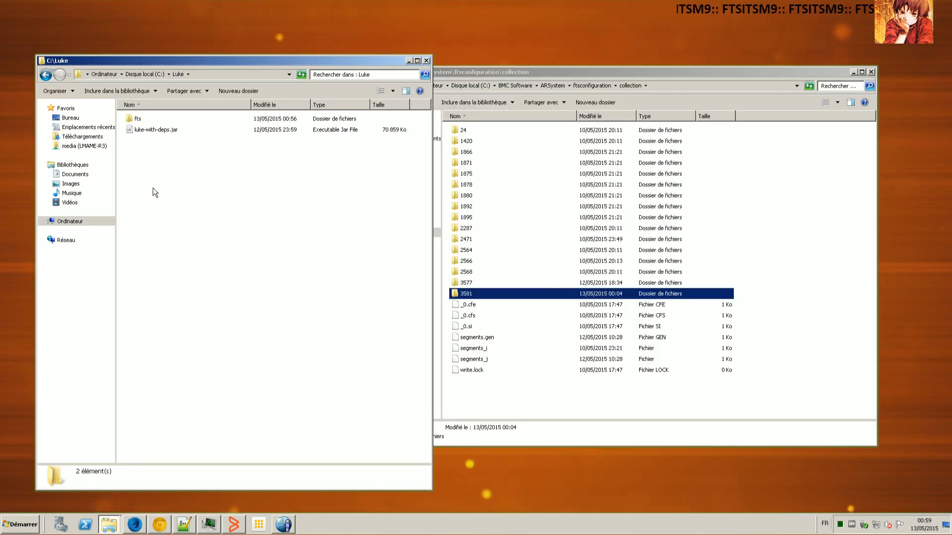
Step: Copy all files and folders from the collection folder into C:\Luke\fts and close the collection window
left_click(142, 128)
double_click(139, 119)
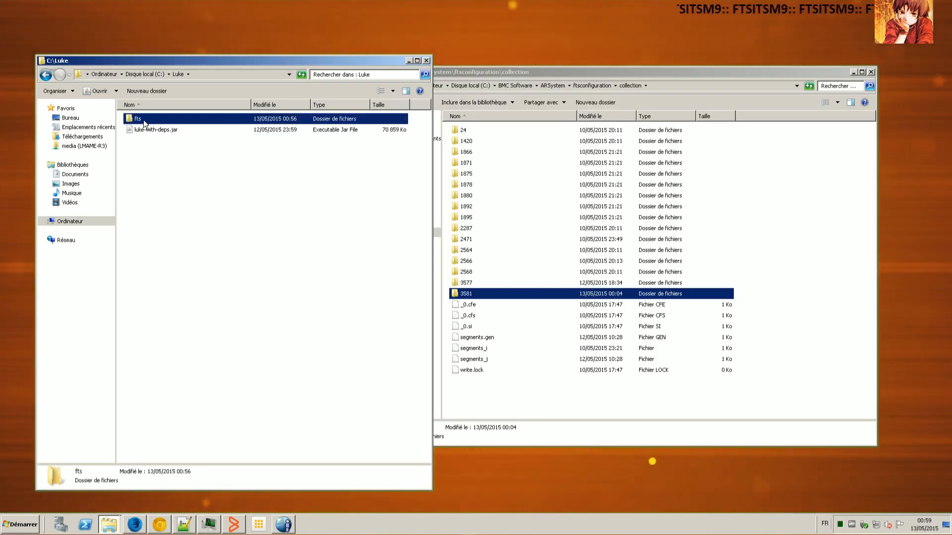
left_click(516, 393)
left_click_drag(517, 393, 466, 121)
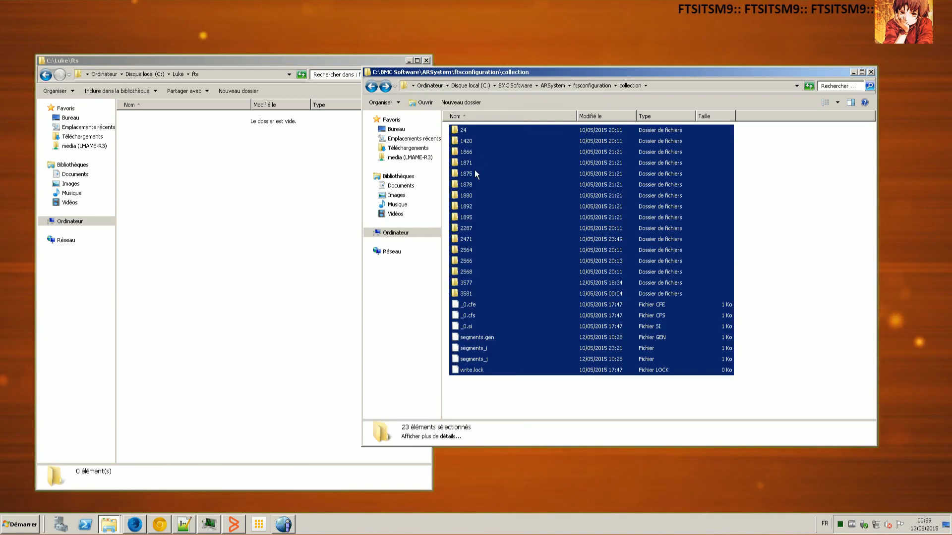
left_click_drag(689, 128, 228, 213)
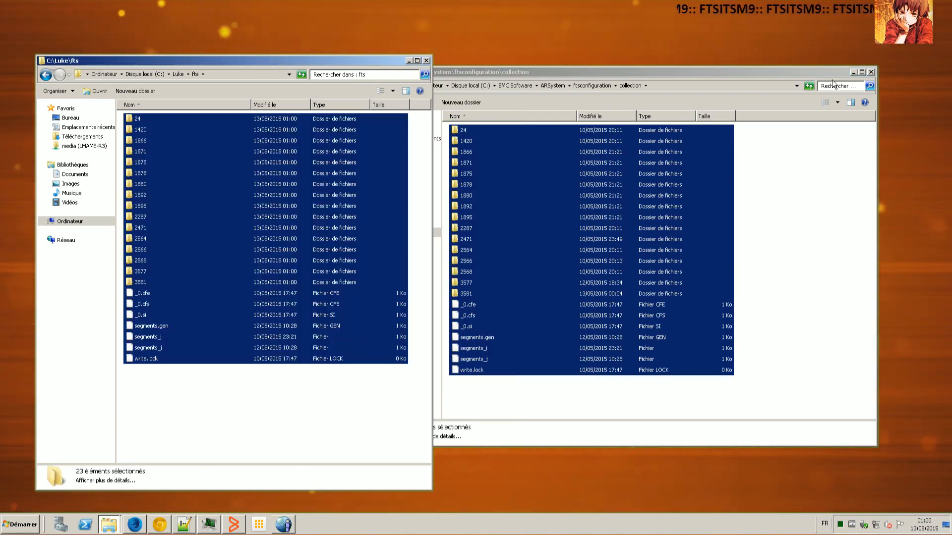
left_click(870, 72)
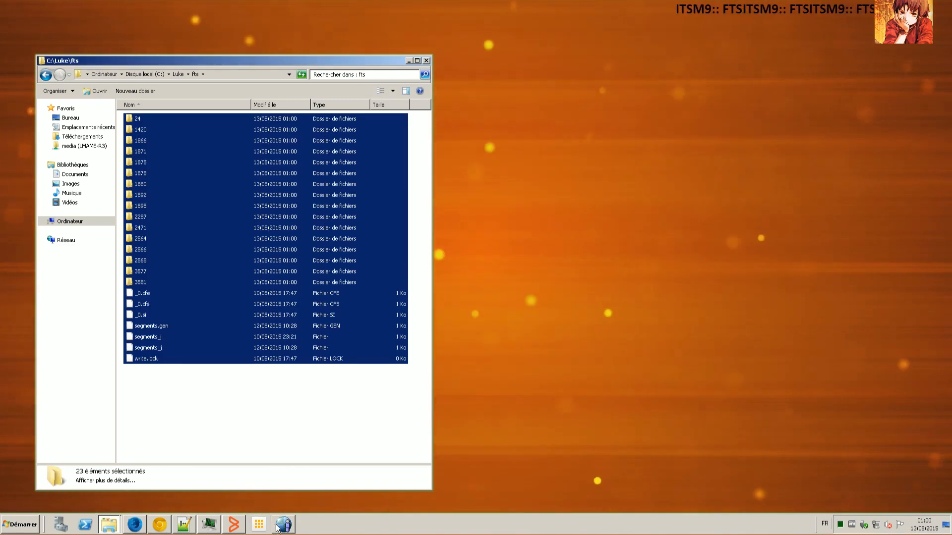
Step: Switch to BMC Remedy Developer Studio and examine the database properties of the fts_indexed field on the _LMA:FTS form
left_click(232, 524)
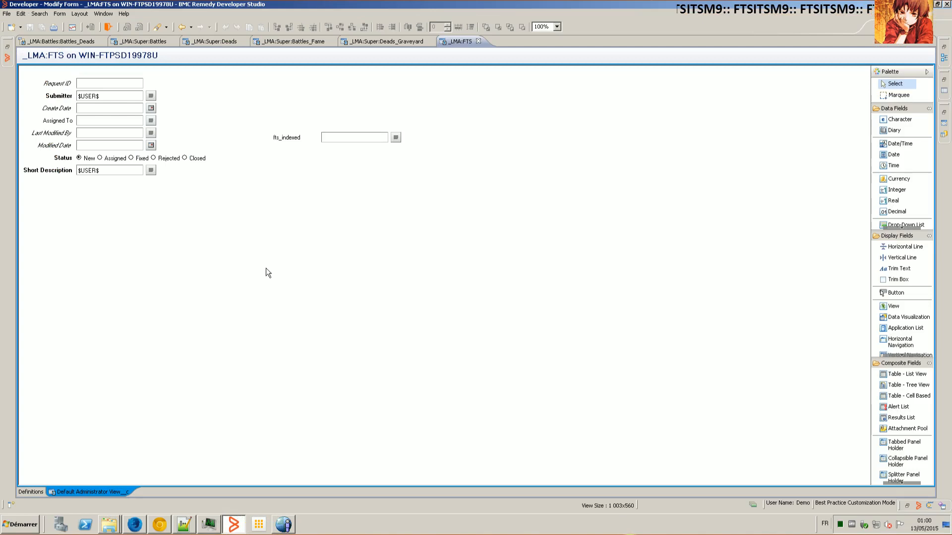
double_click(362, 141)
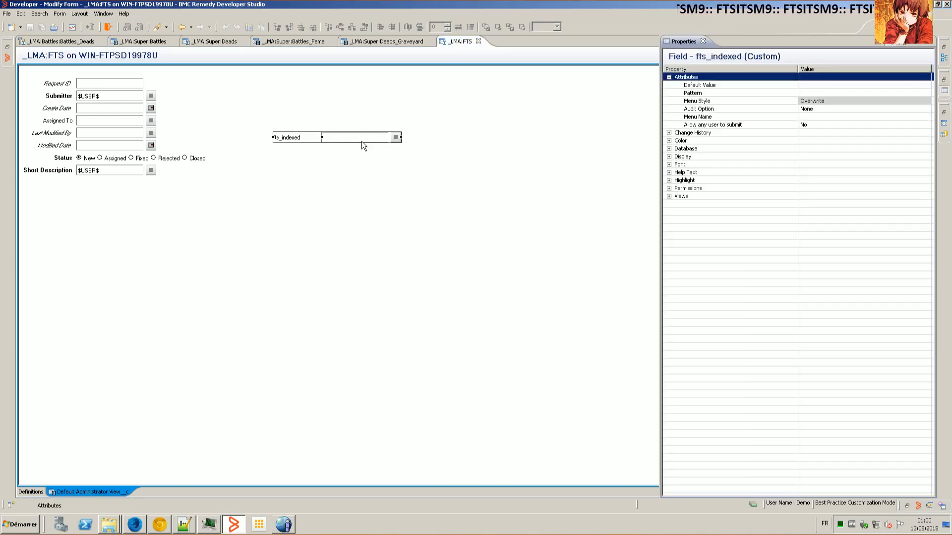
left_click(669, 149)
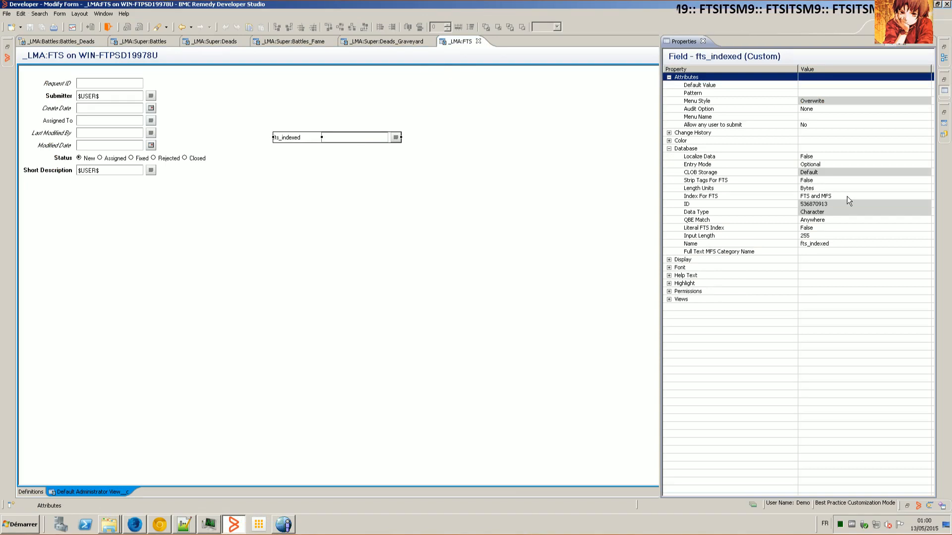
Step: Switch to BMC Remedy User, bring up the _LMA:FTS form and search for a record by its fts_indexed field
left_click(283, 526)
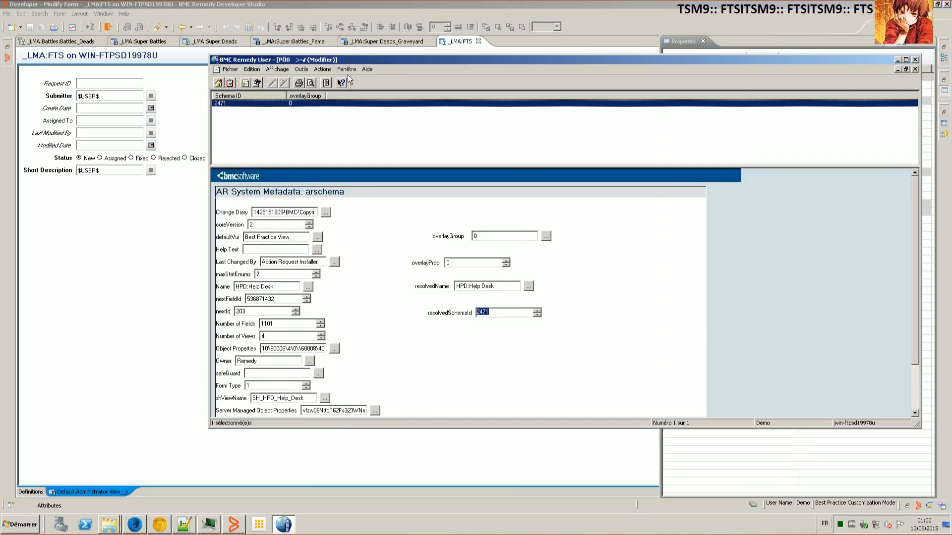
left_click(347, 70)
left_click(377, 137)
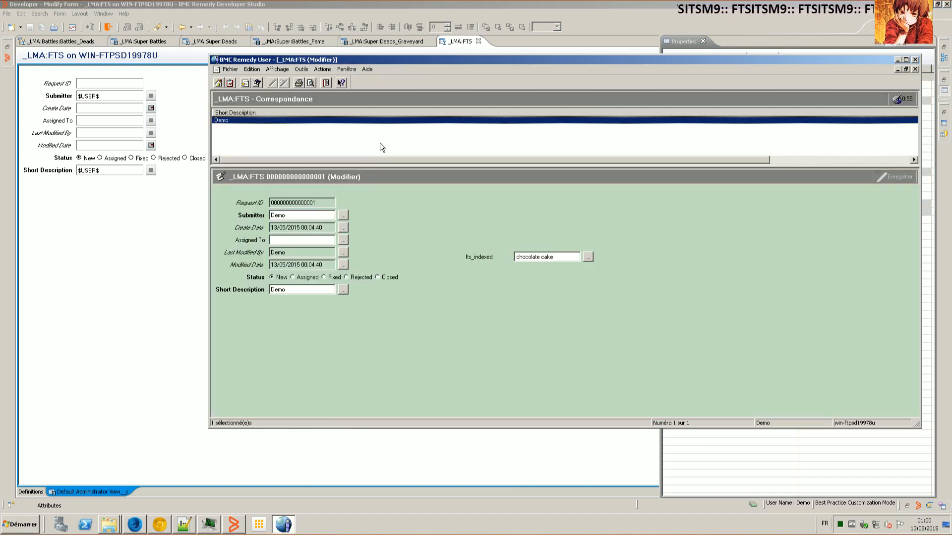
key("F5")
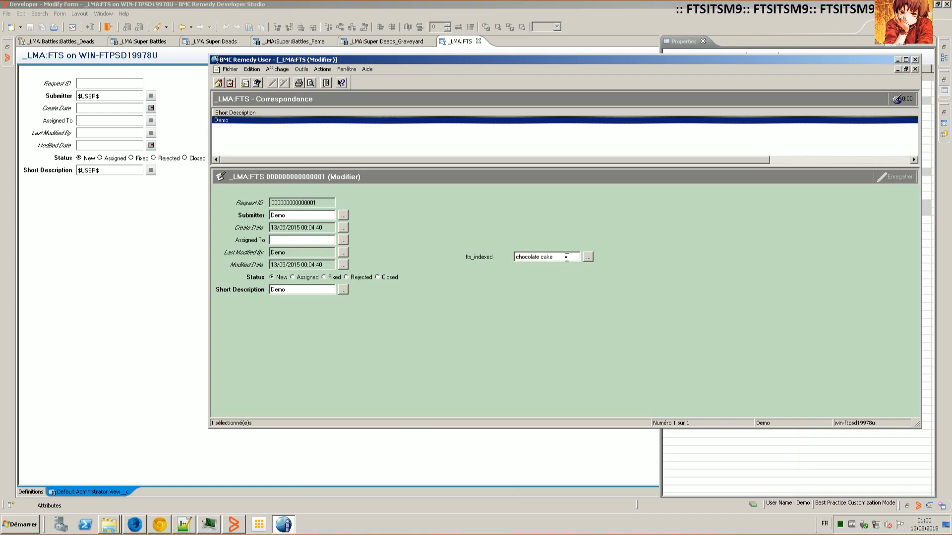
key("F3")
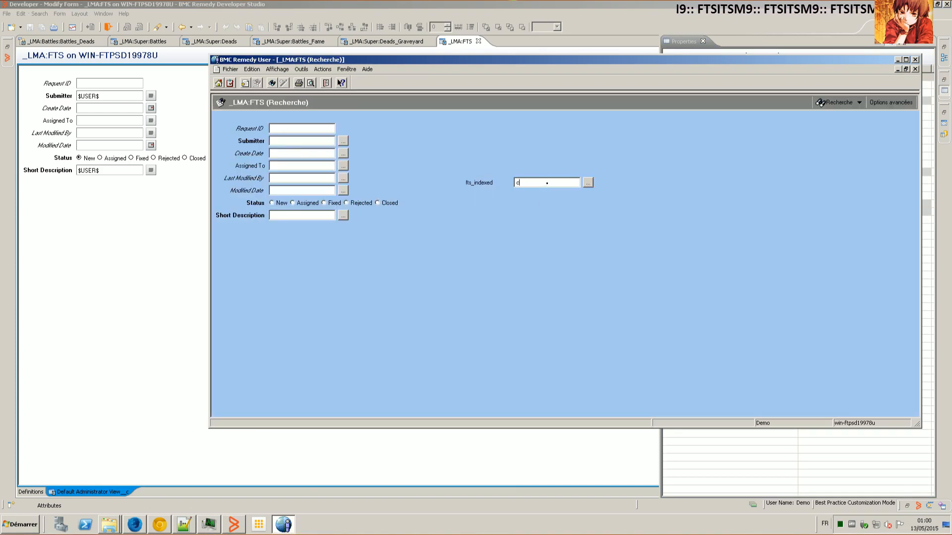
key("Return")
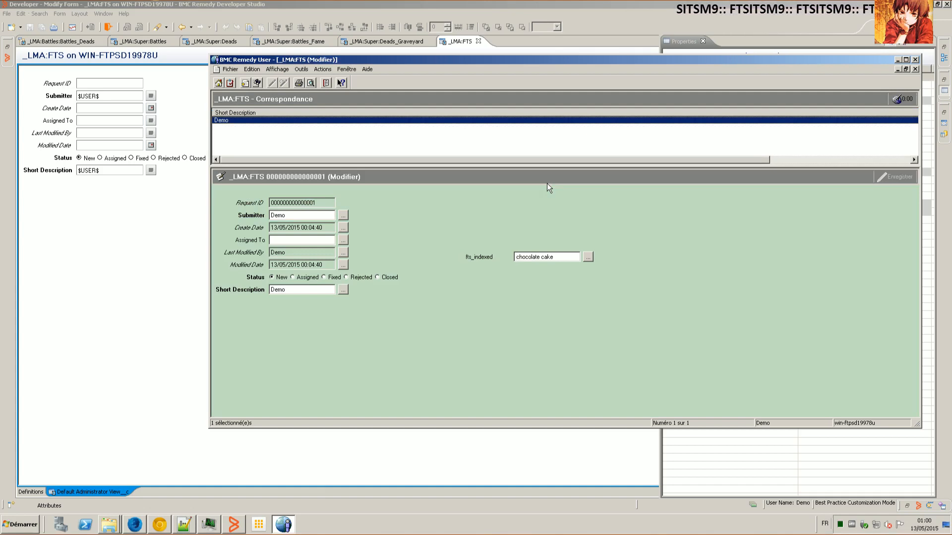
Step: Switch to BMC Remedy Developer Studio, examine the database properties of the fts_indexed field on _LMA:FTS, and minimise the program
left_click(598, 460)
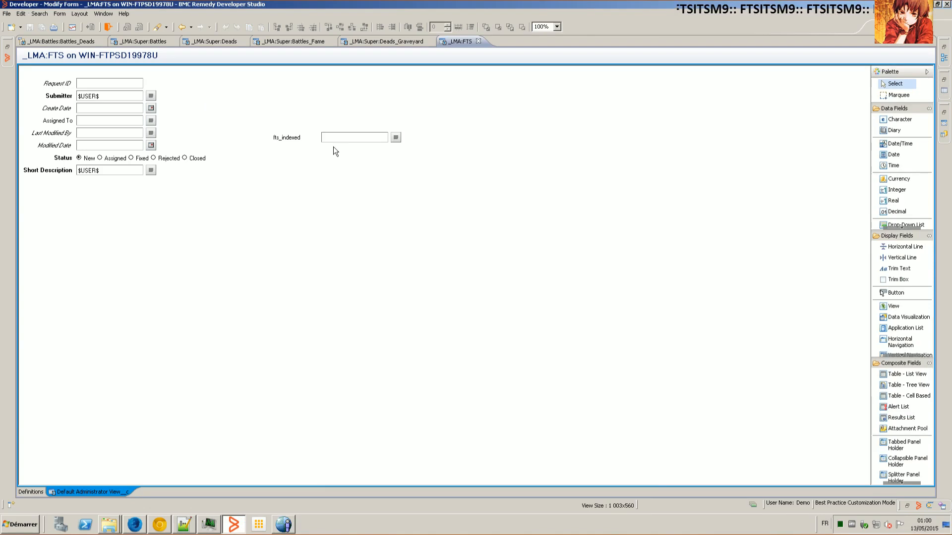
double_click(341, 135)
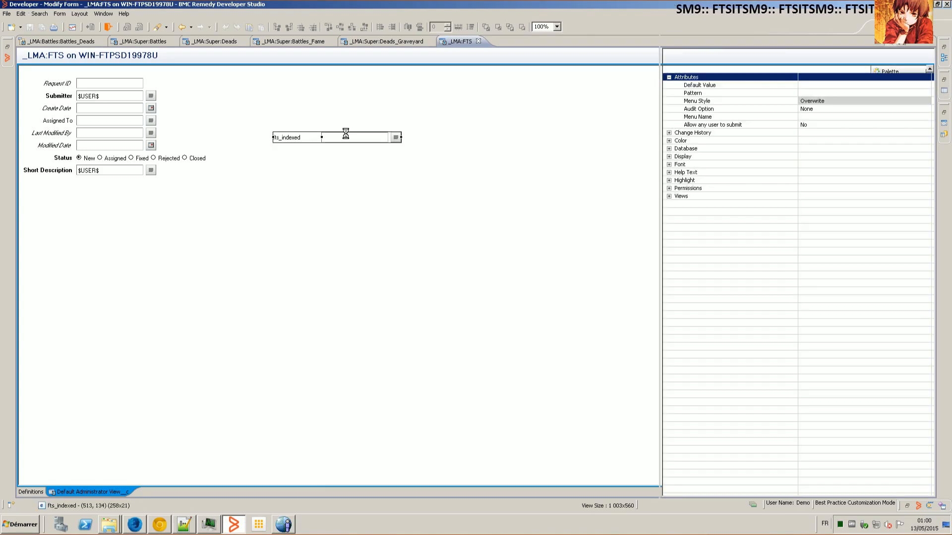
left_click(669, 149)
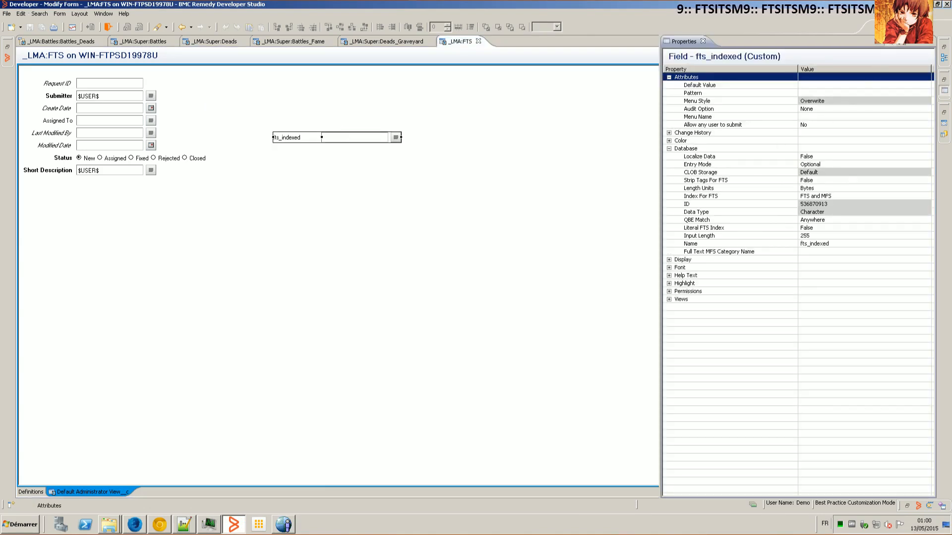
left_click(929, 4)
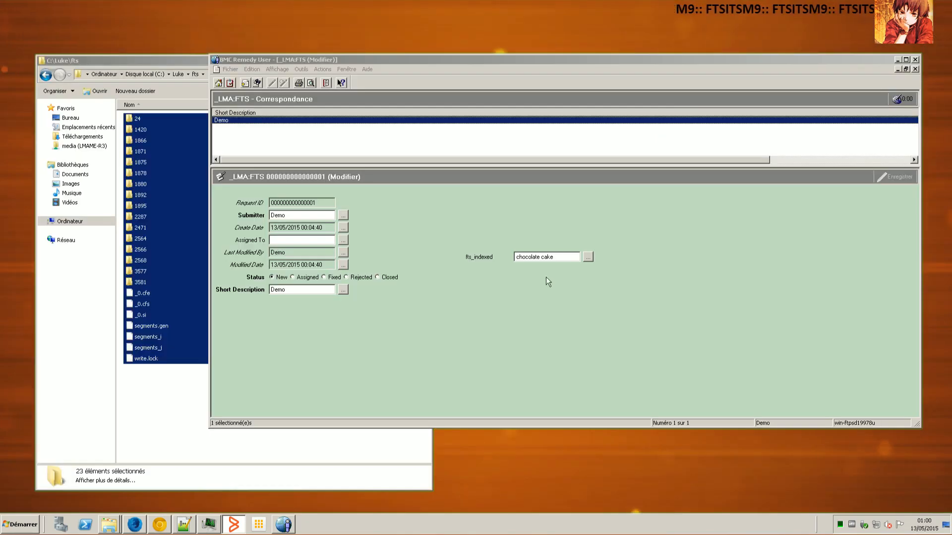
Step: Minimise BMC Remedy User and launch luke-with-deps.jar from the C:\Luke folder
left_click(898, 59)
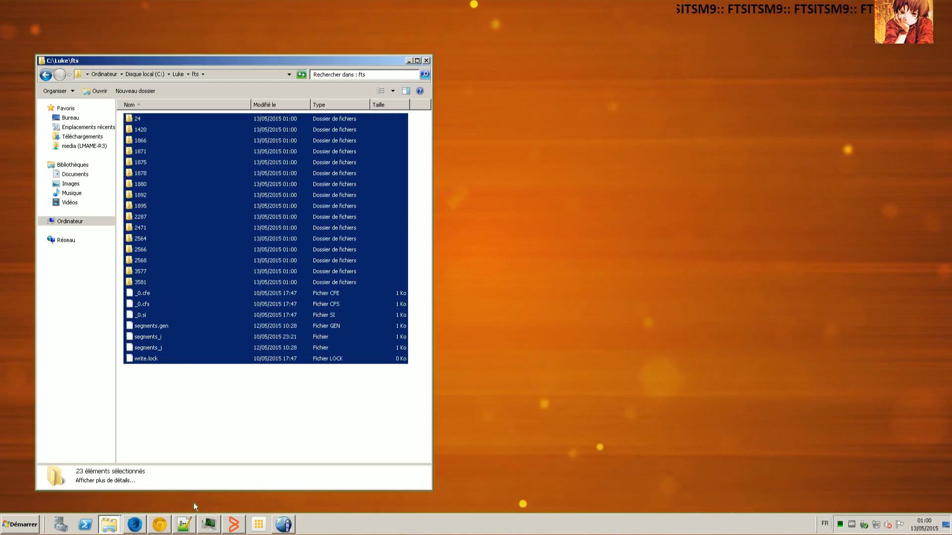
left_click(213, 405)
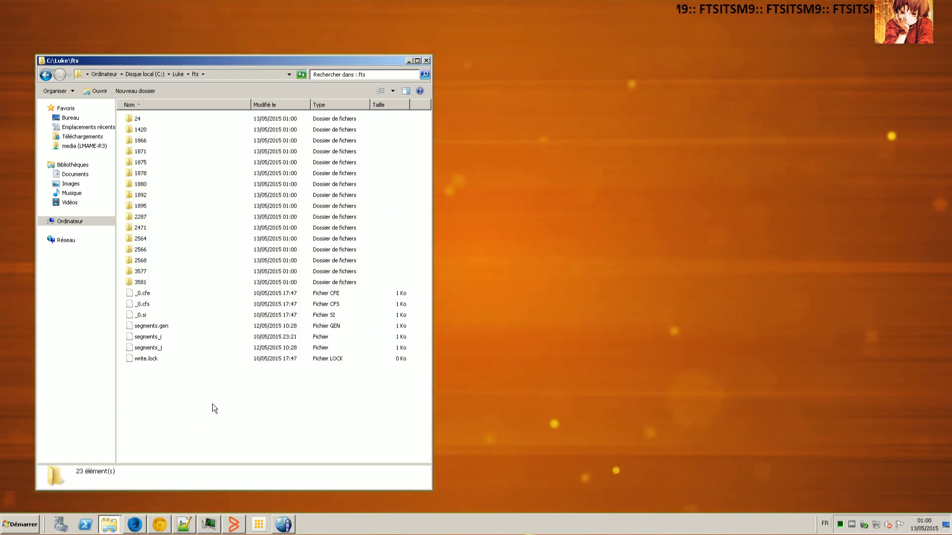
left_click(178, 74)
left_click(156, 129)
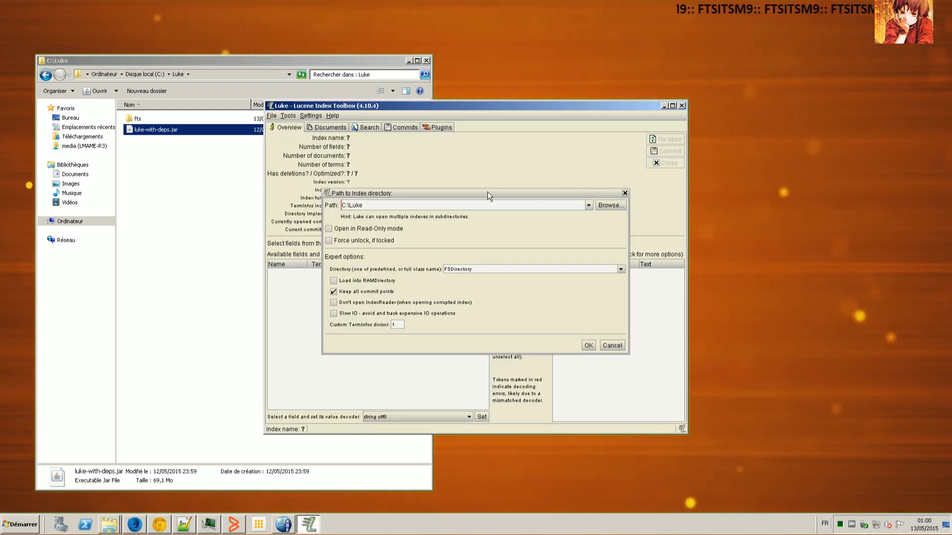
Step: Open the index directory C:\Luke\fts in Luke and widen the Luke window to show the full term text
left_click(606, 204)
double_click(391, 207)
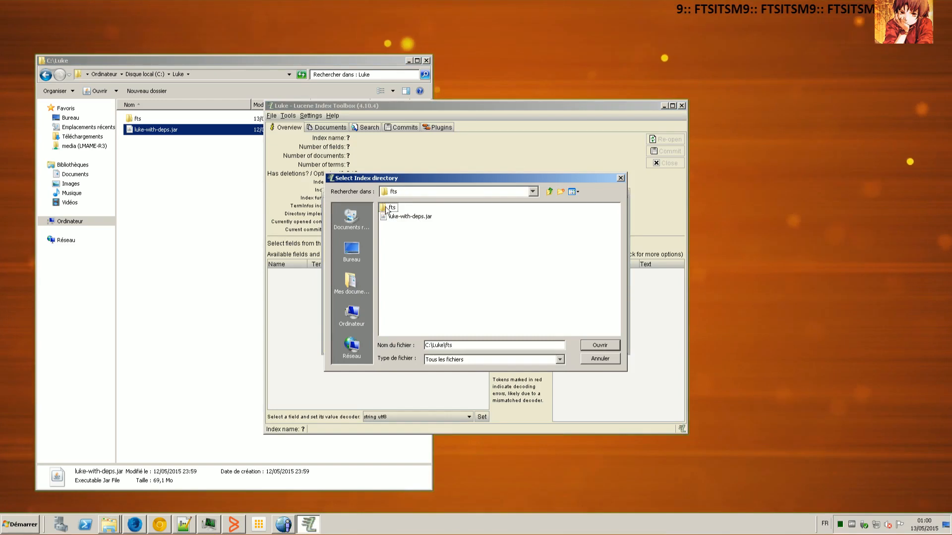
left_click(601, 349)
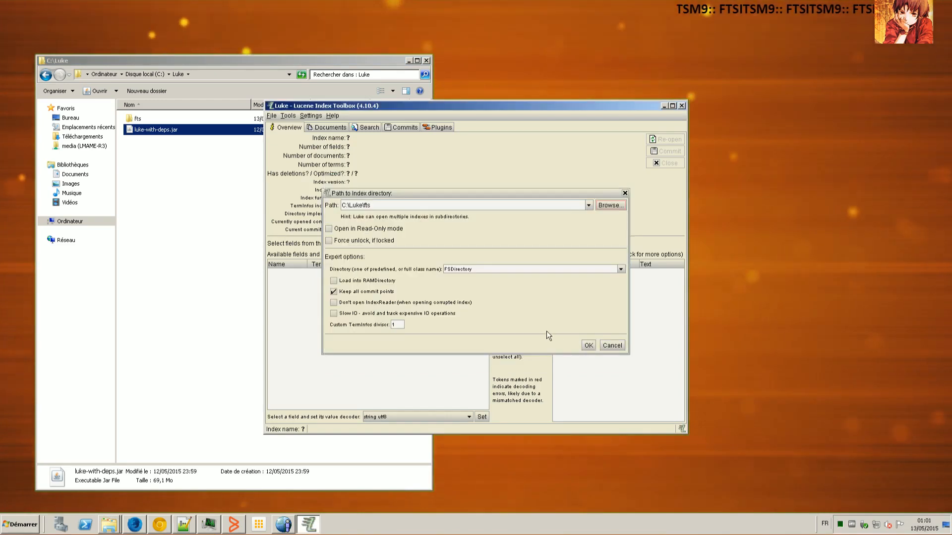
left_click(587, 344)
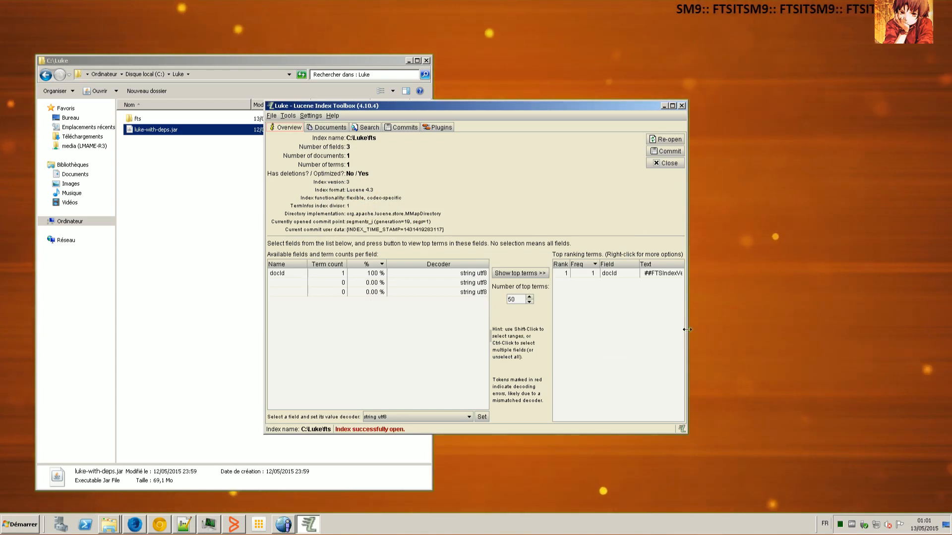
left_click_drag(687, 329, 850, 329)
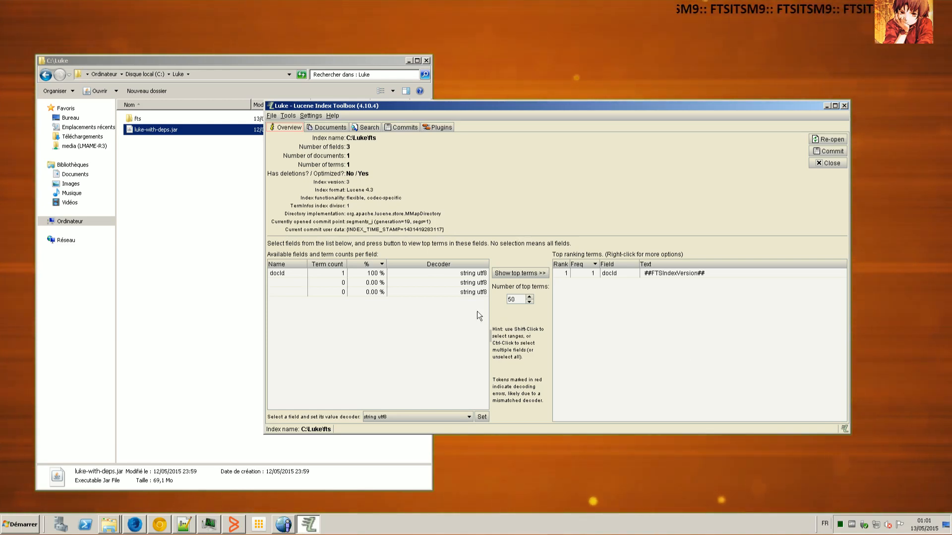
Step: Switch to the Explorer window and examine the index files in C:\Luke\fts and in its 3581 subfolder
left_click(210, 180)
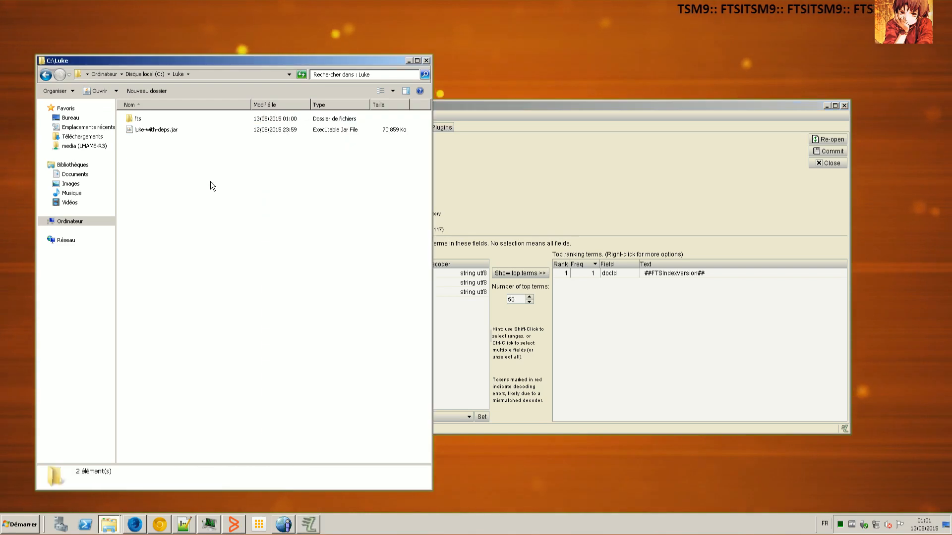
double_click(139, 119)
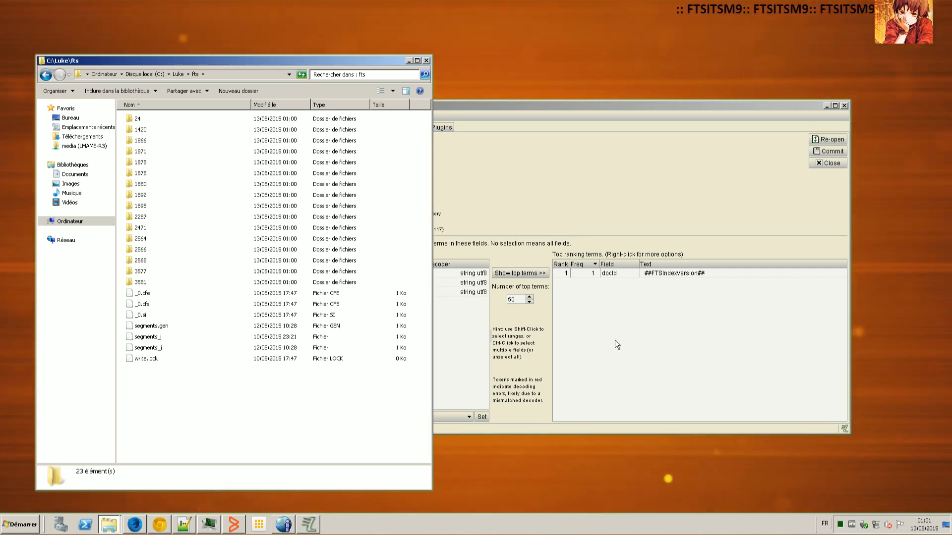
double_click(143, 282)
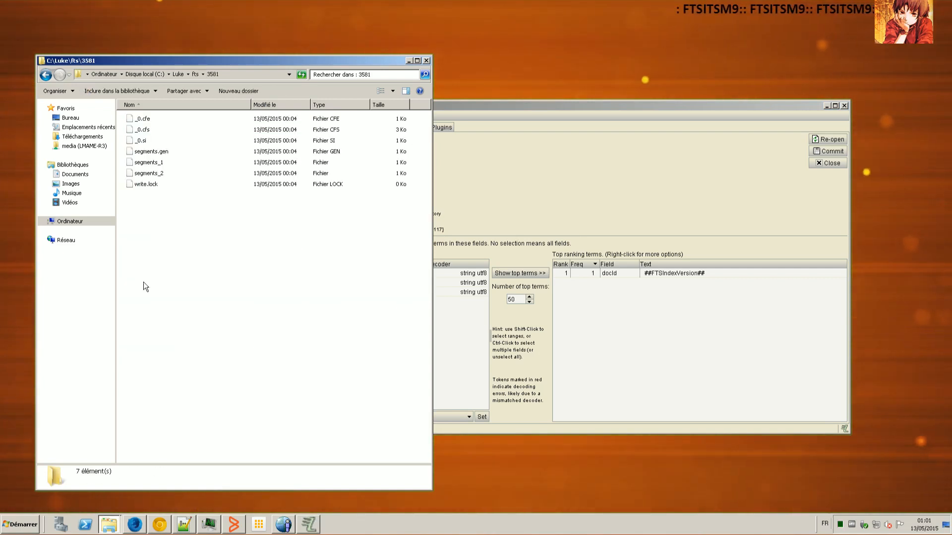
left_click(44, 75)
left_click_drag(176, 383, 141, 296)
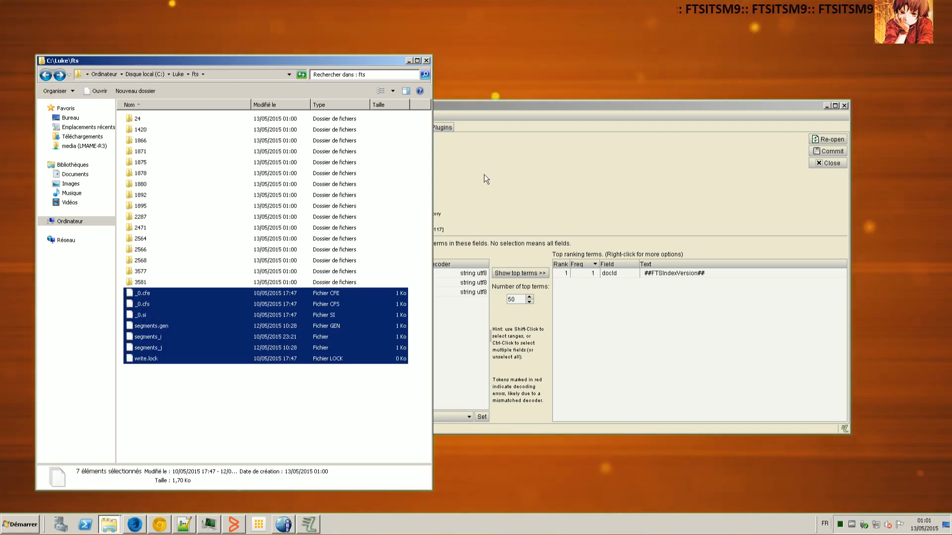
left_click(144, 282)
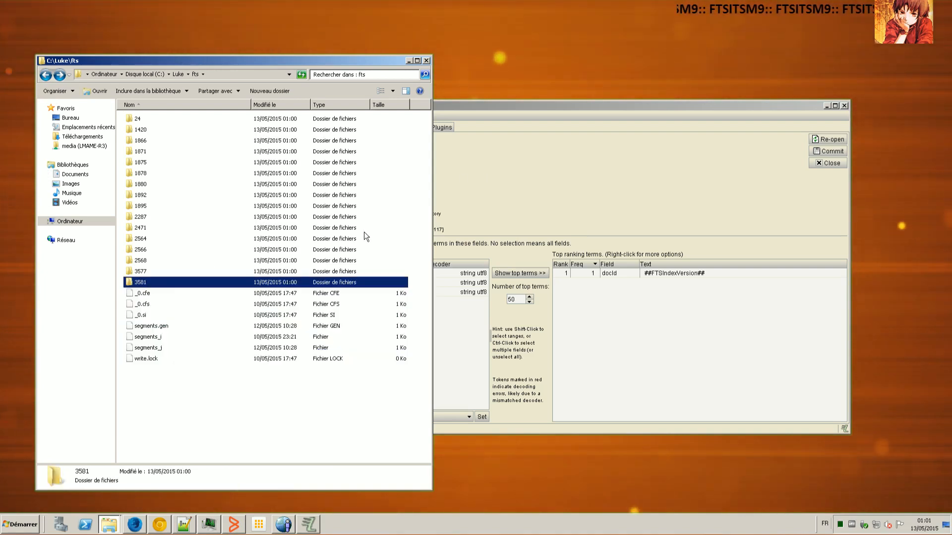
Step: Return to Luke and open the index of the _LMA:FTS form from the directory C:\Luke\fts\3581
left_click(526, 209)
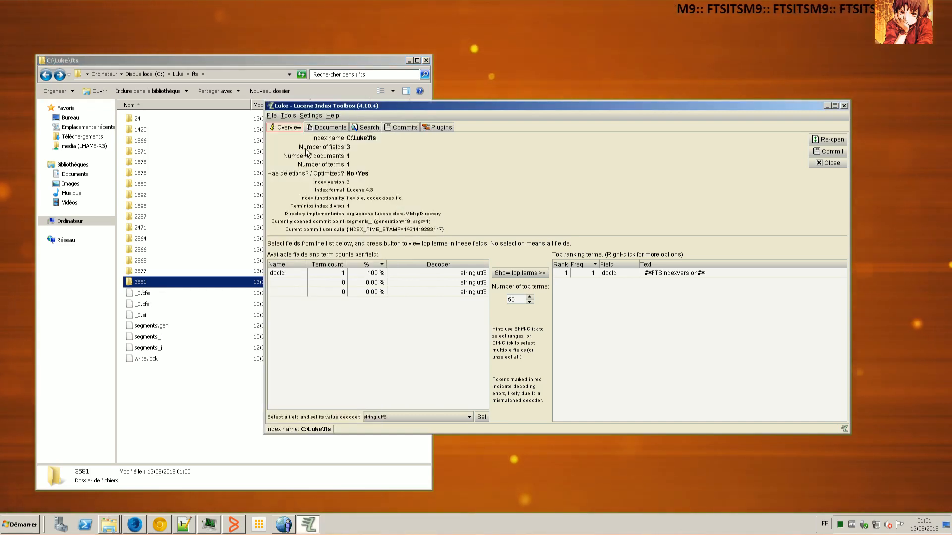
left_click(272, 115)
left_click(293, 123)
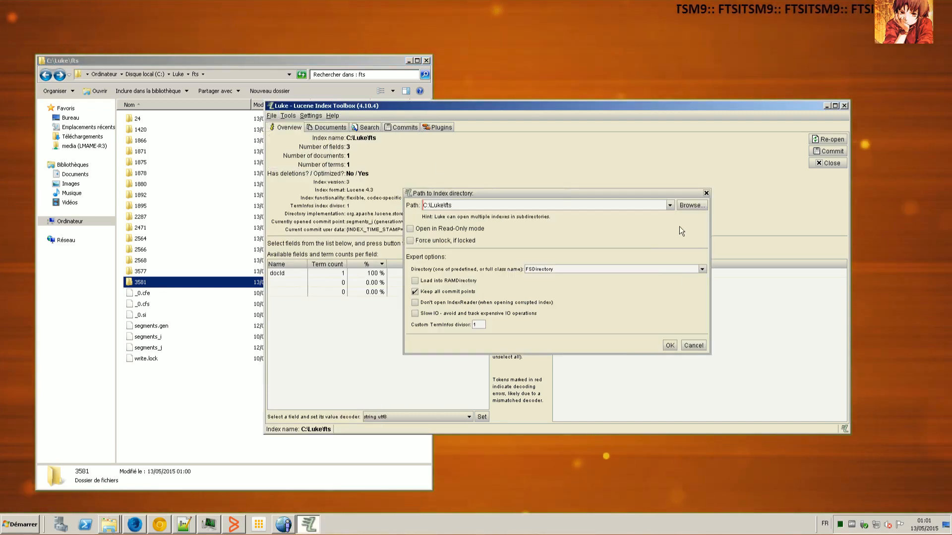
left_click(670, 205)
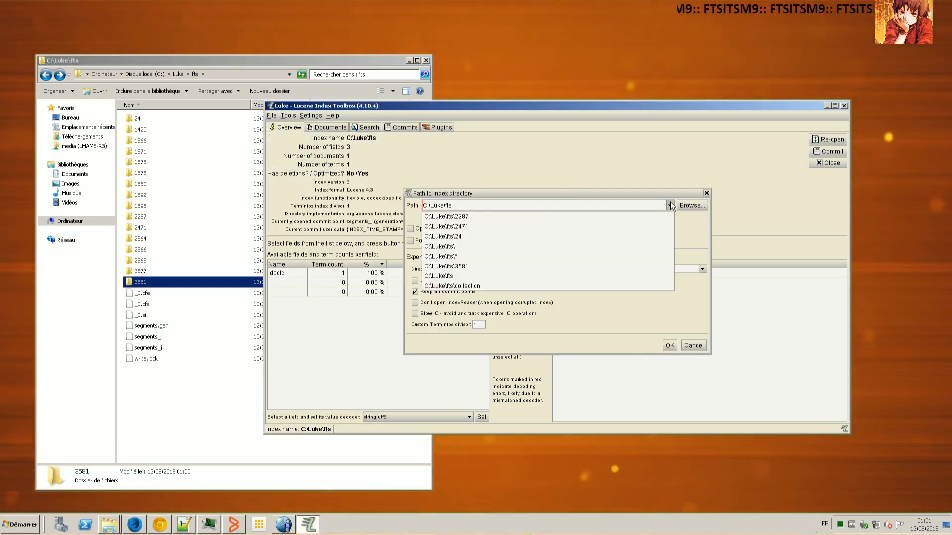
left_click(639, 269)
left_click(670, 346)
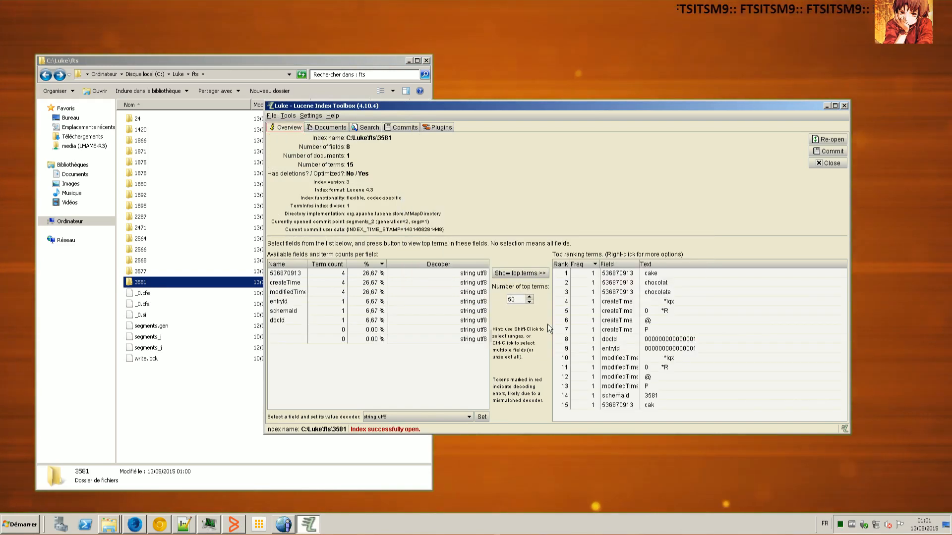
Step: Select field 536870913 in the index, switch to BMC Remedy User and narrow its window to uncover the folder and Luke
left_click(291, 274)
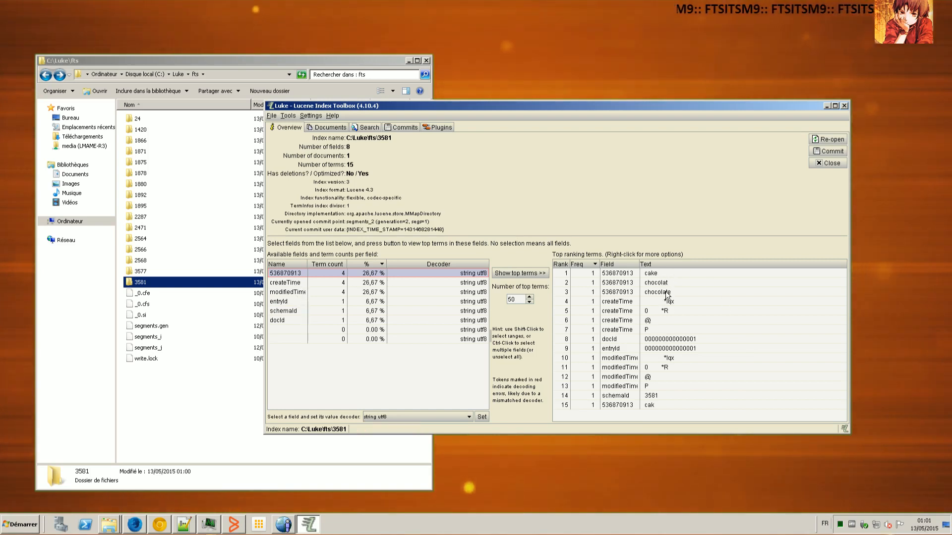
left_click(289, 527)
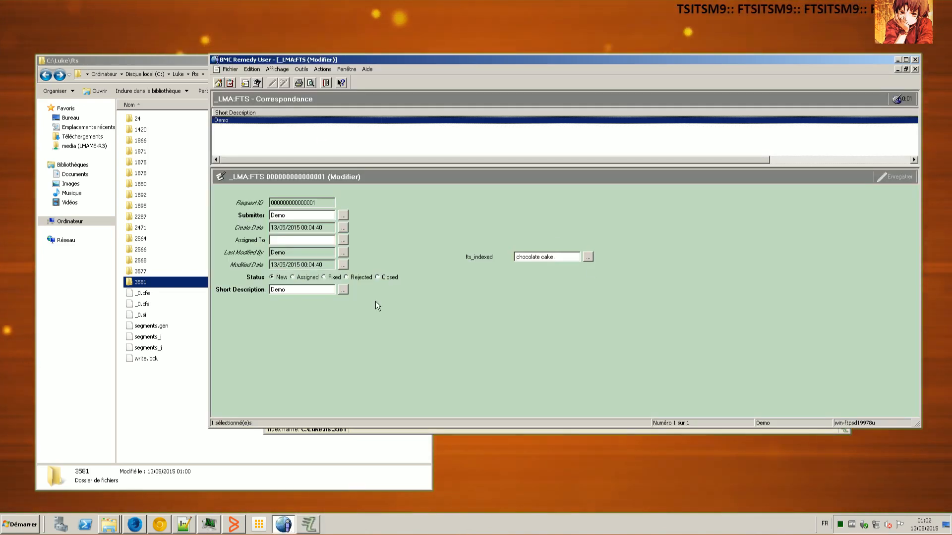
left_click(277, 516)
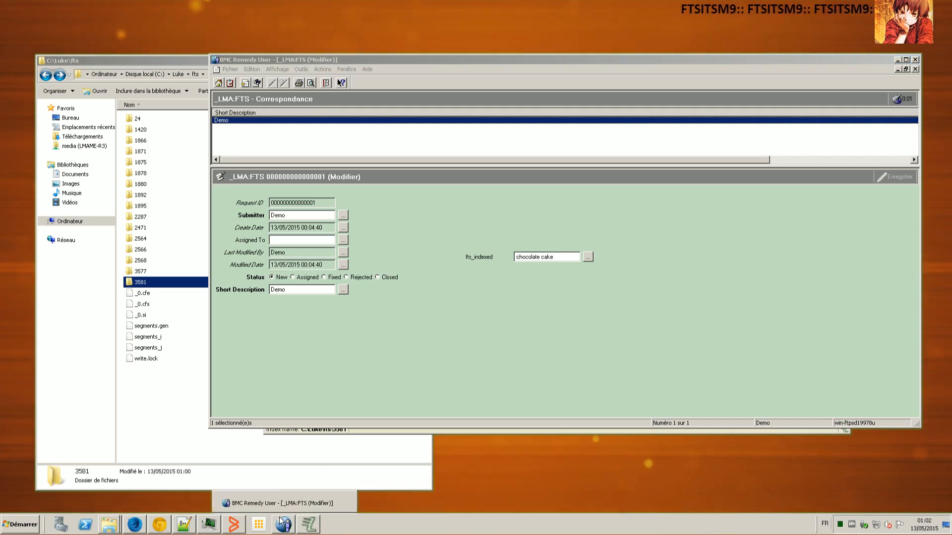
left_click_drag(209, 94, 470, 92)
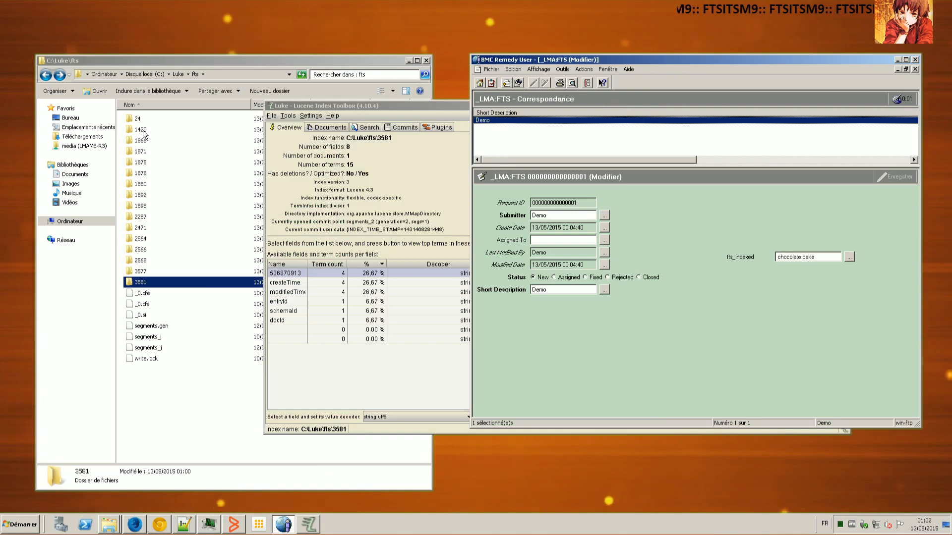
Step: Compare the C:\Luke\fts folder, the Luke index and the BMC Remedy User record, and return to Luke's top ranking terms
left_click(222, 62)
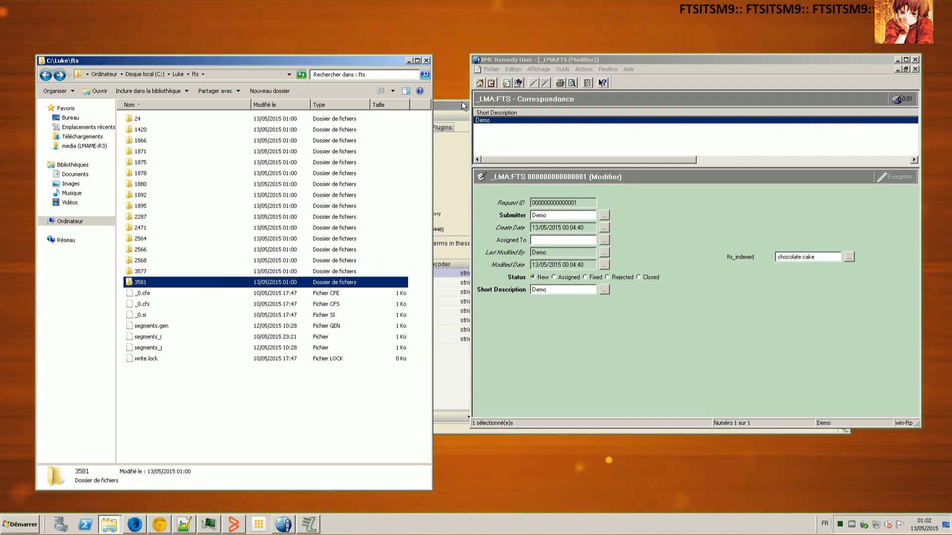
left_click(448, 105)
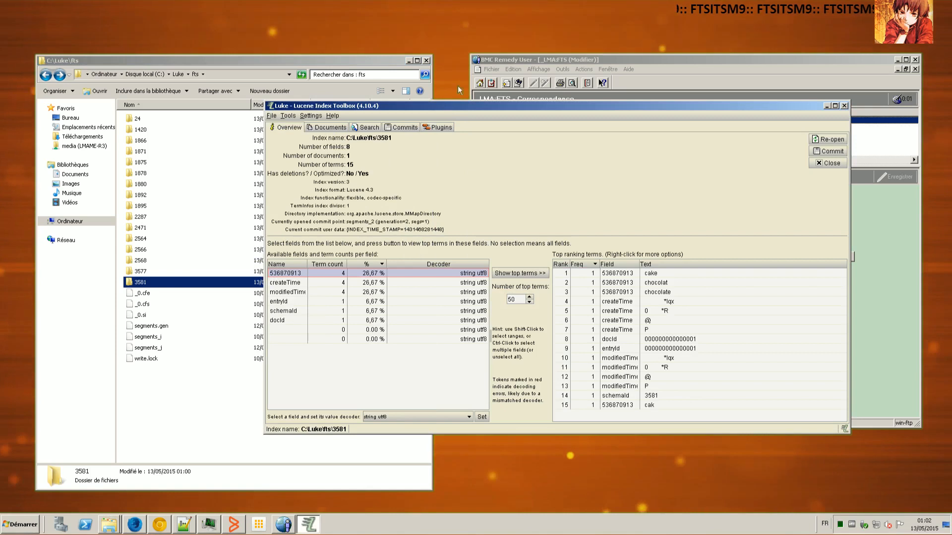
left_click(517, 60)
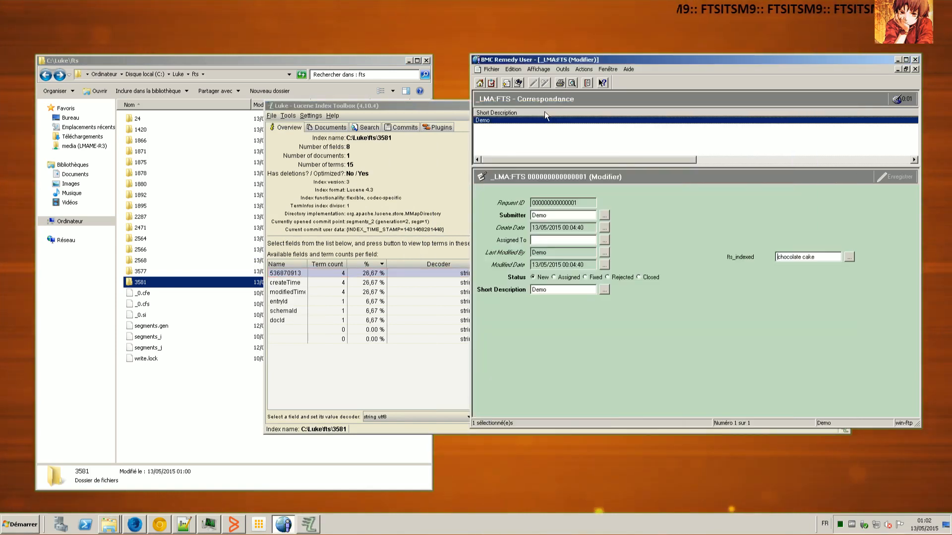
left_click(452, 107)
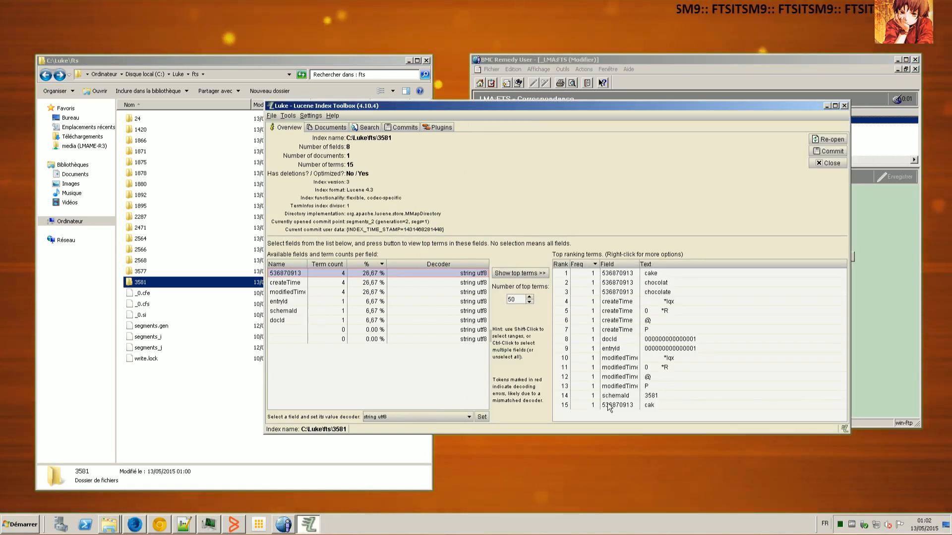
Step: Show the top terms of the schemaId field only and select the resulting term
left_click(285, 311)
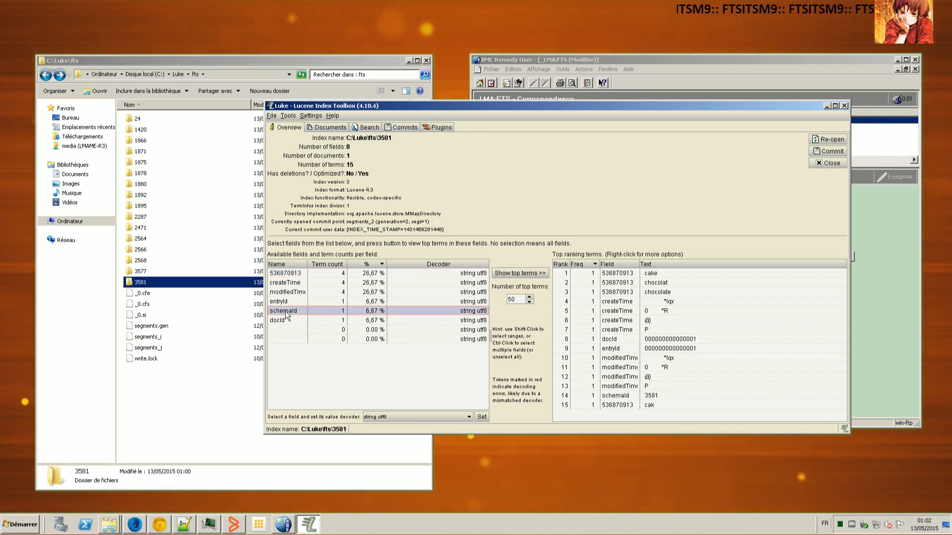
left_click(530, 274)
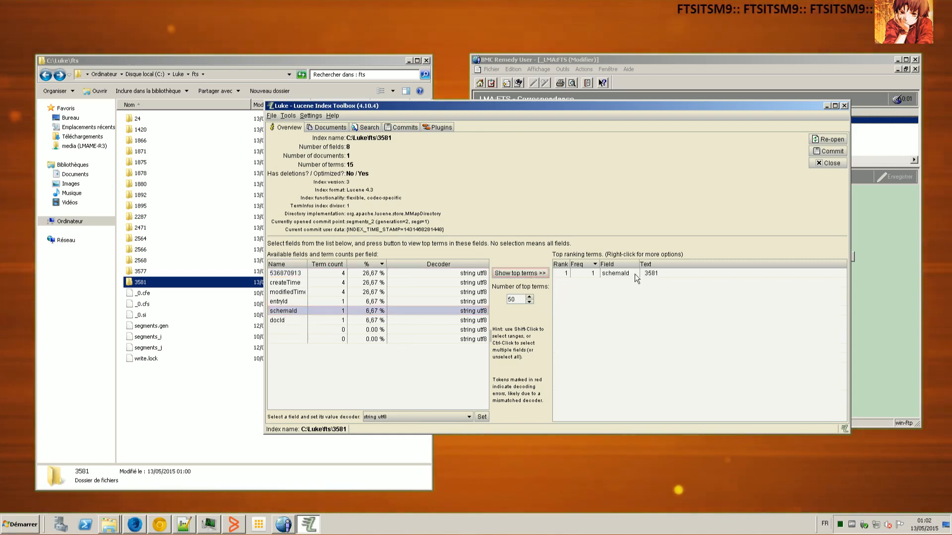
left_click(649, 275)
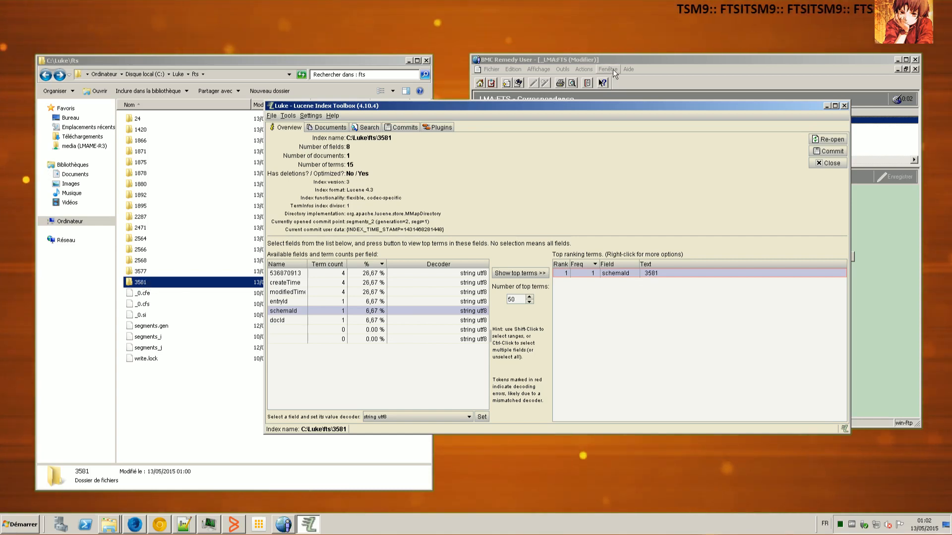
Step: Switch to the AR System Metadata: arschema form in BMC Remedy User and search for the record with resolvedSchemaId 3581
left_click(609, 69)
left_click(634, 155)
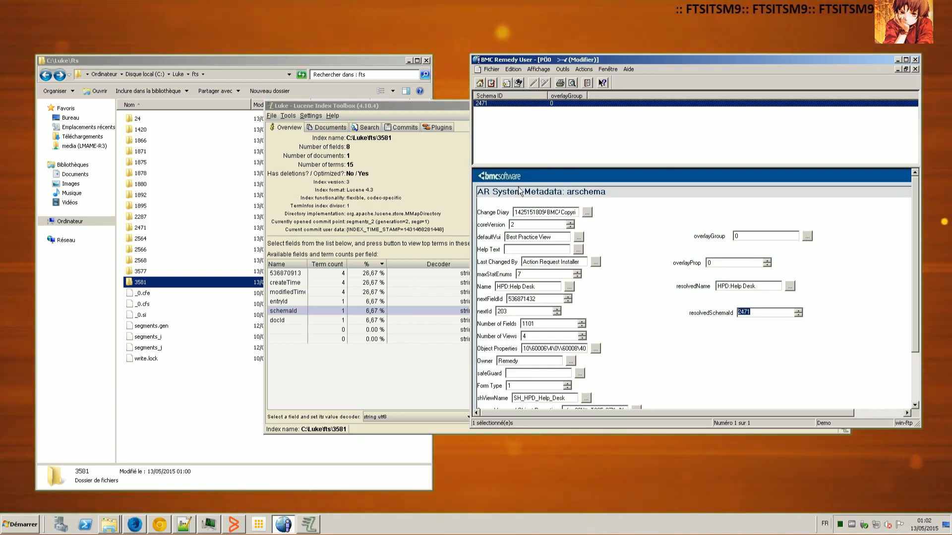
left_click(765, 313)
key("F3")
left_click(754, 242)
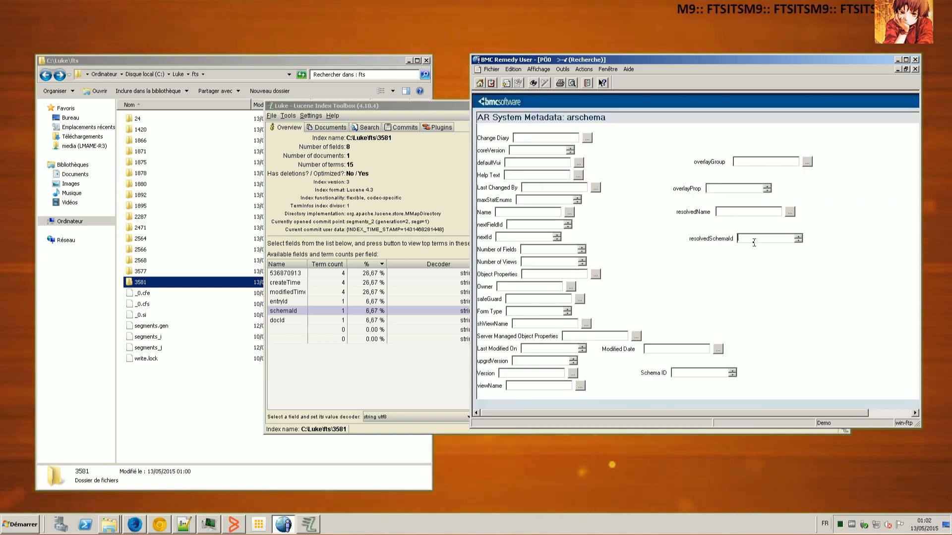
type("3581")
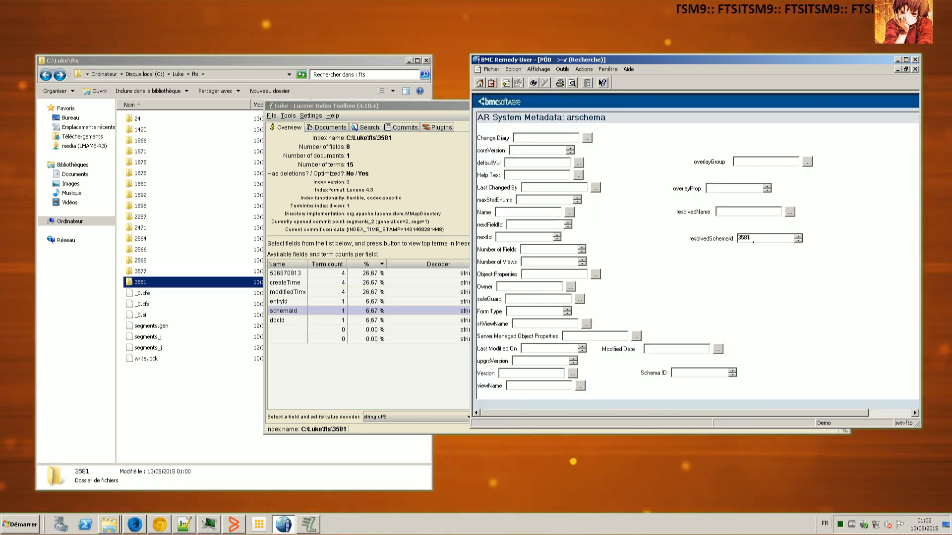
key("Return")
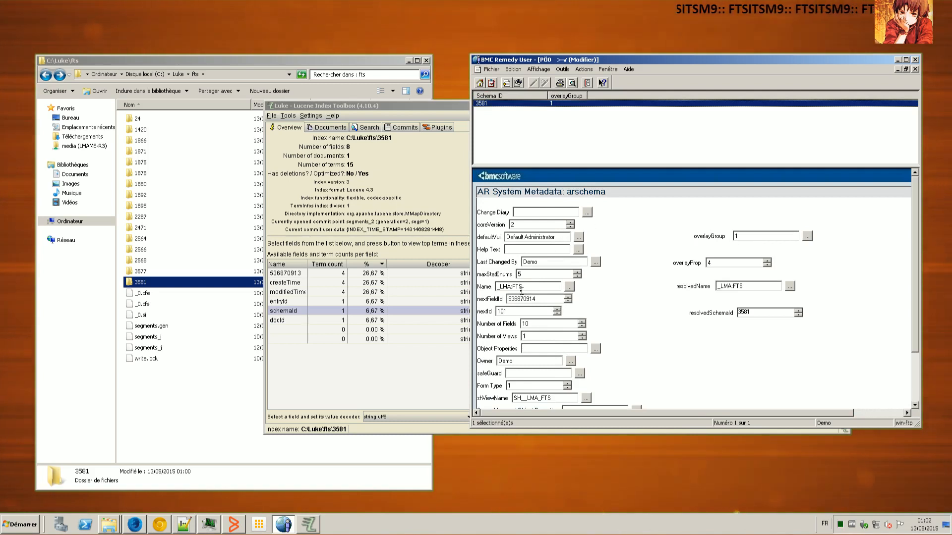
Step: Start a new search in the AR System Metadata: arschema form and find the record named HPD:Help Desk
double_click(531, 287)
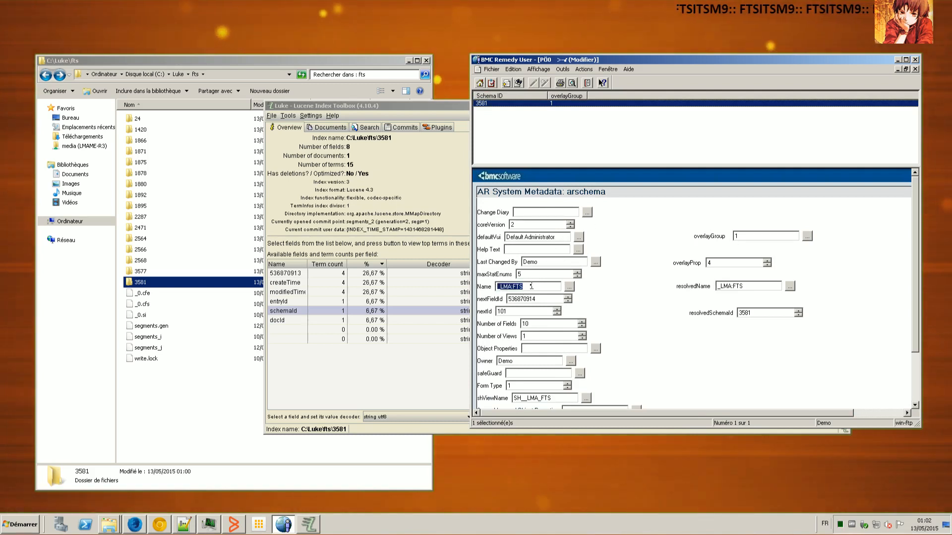
left_click(538, 285)
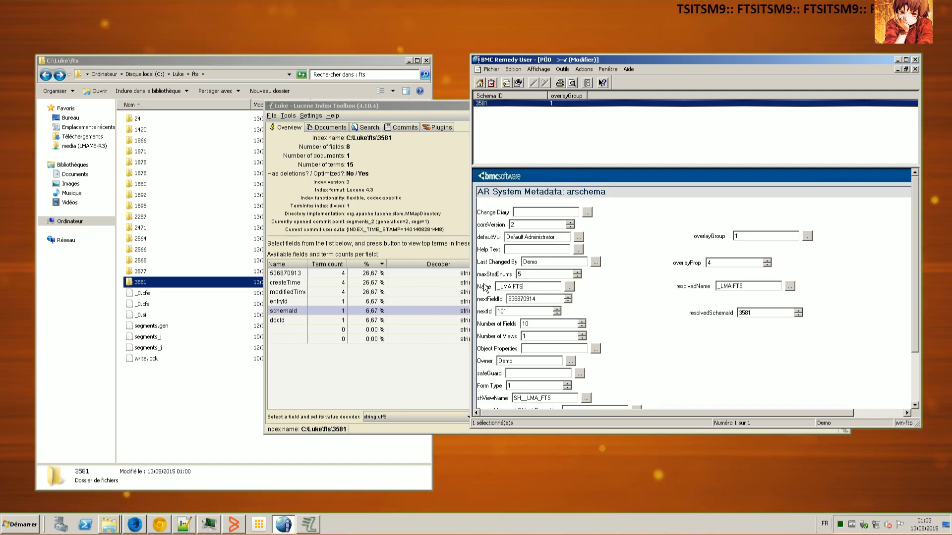
key("F3")
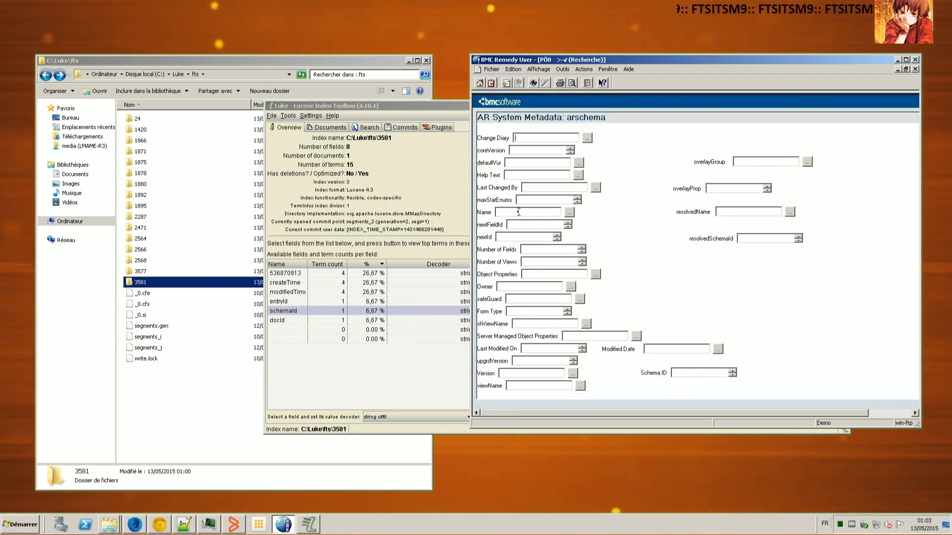
type("HPD:")
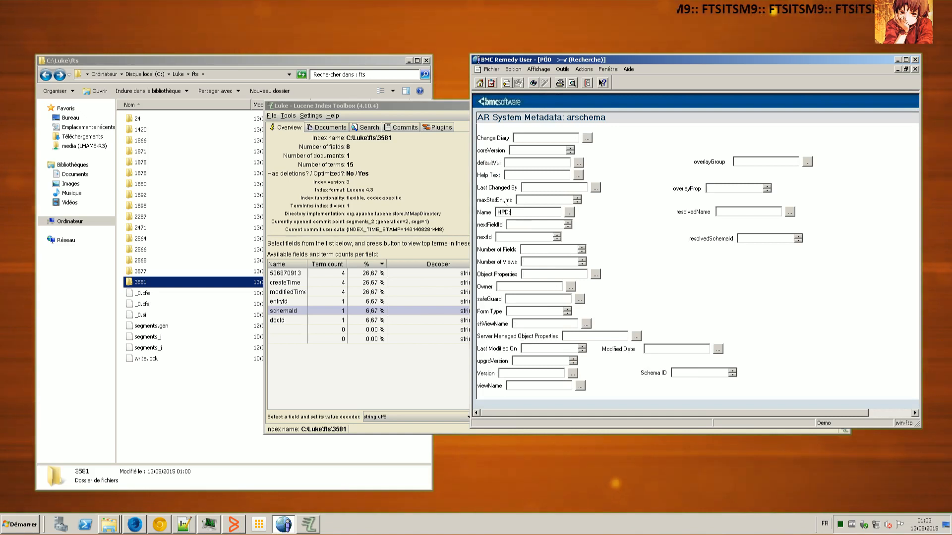
type("Help Desk")
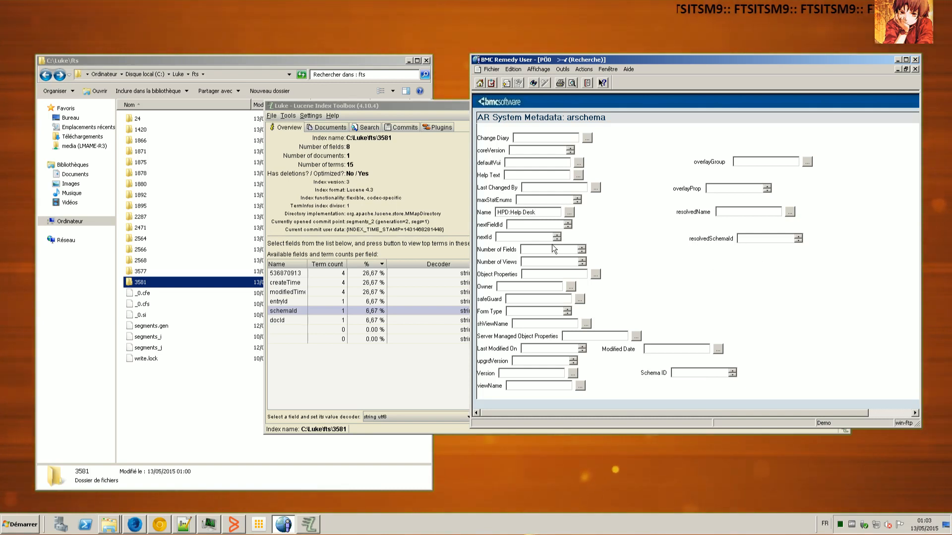
key("Return")
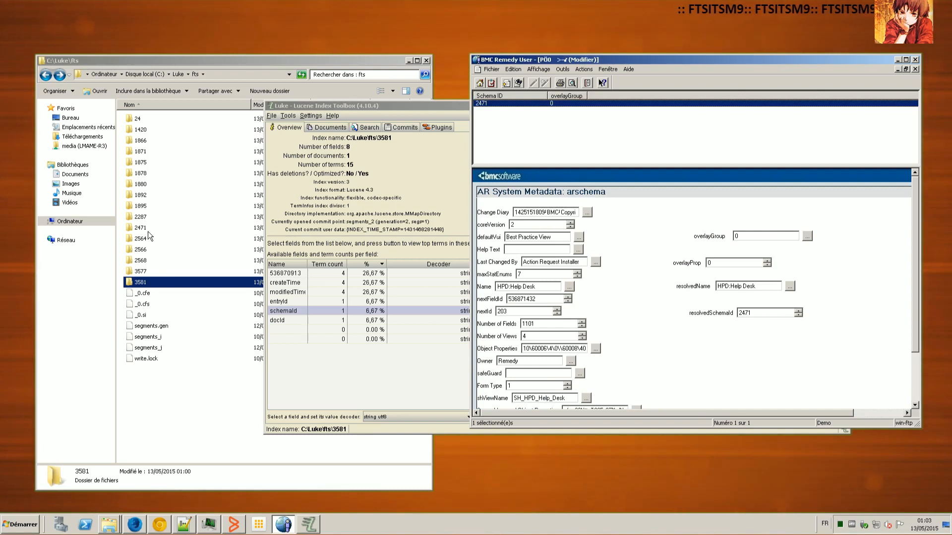
Step: Switch to Luke and open the index directory C:\Luke\fts\2471
left_click(271, 117)
left_click(278, 124)
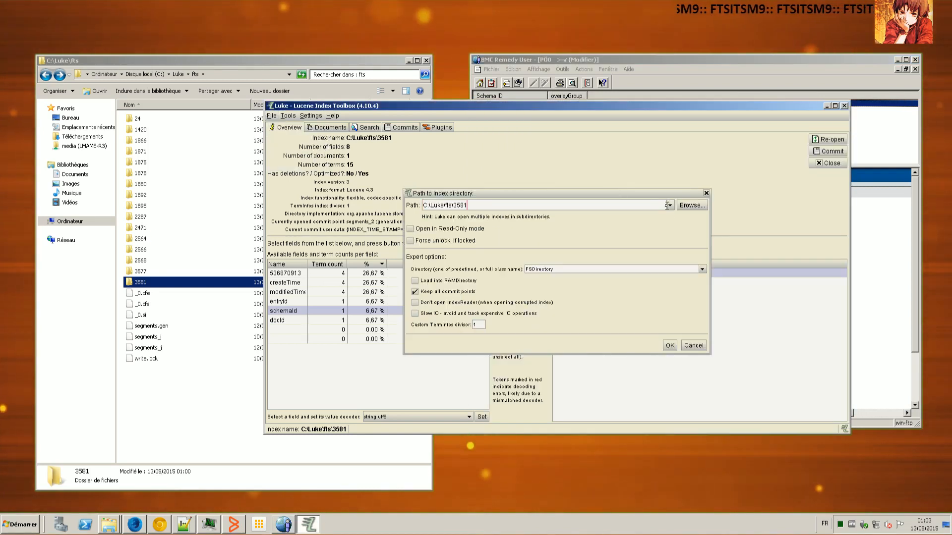
left_click(669, 205)
left_click(596, 224)
left_click(671, 346)
Step: Show the top terms of the title field in the 2471 index and select the term alert
scroll(360, 354, "down", 2)
left_click(280, 342)
left_click(519, 273)
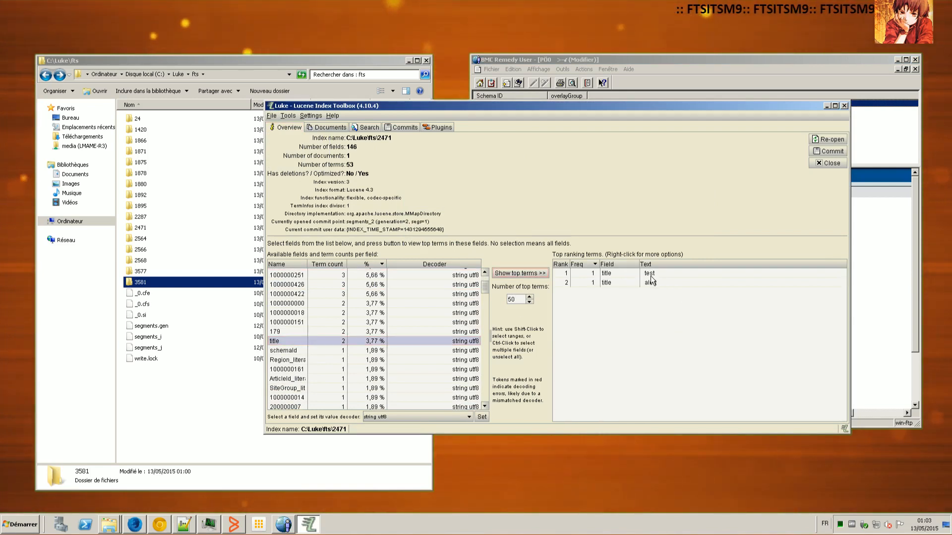
left_click(660, 277)
left_click(662, 282)
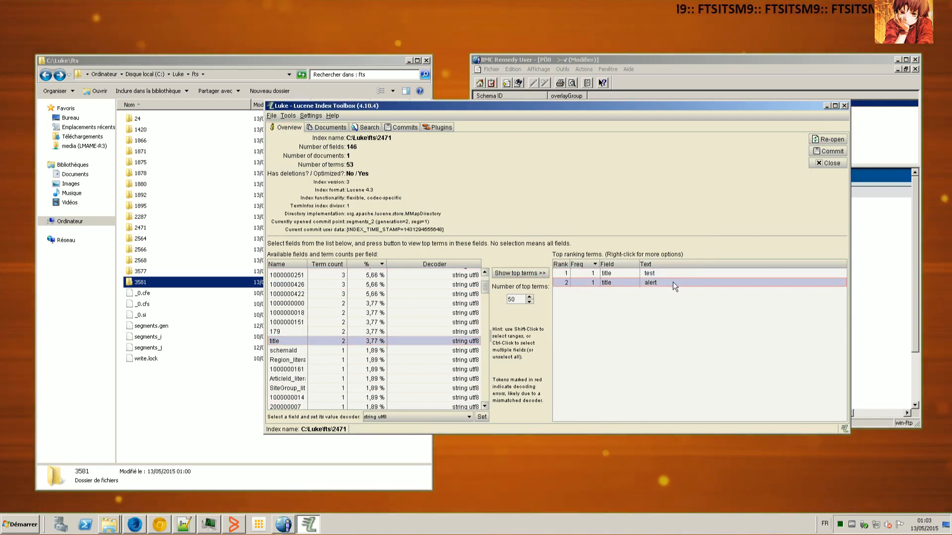
Step: Switch to BMC Remedy IT Service Management in Firefox and run a global search for alert
left_click(135, 525)
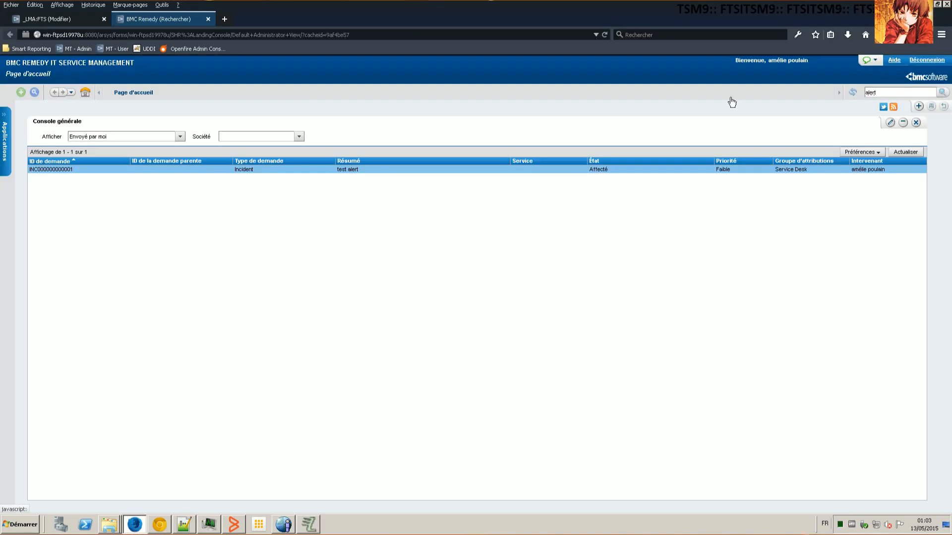
key("Return")
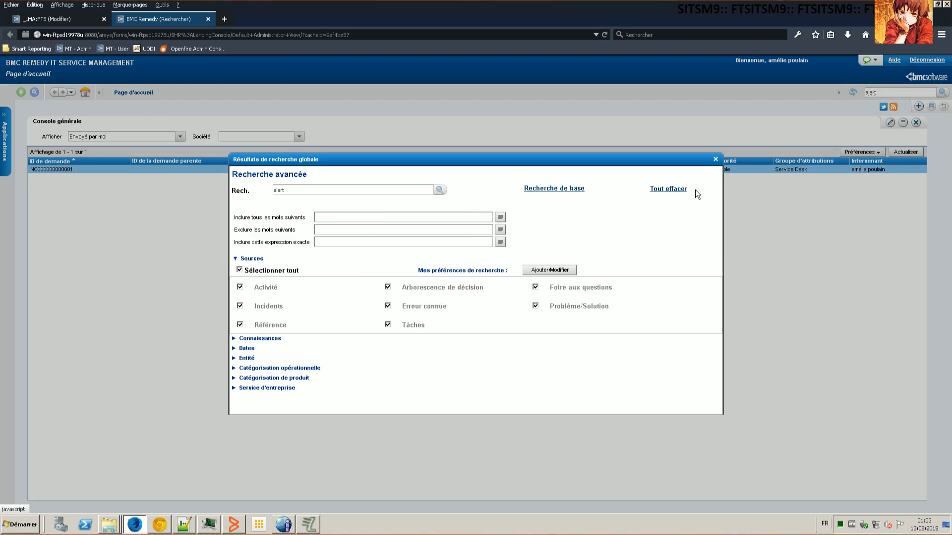
left_click(438, 191)
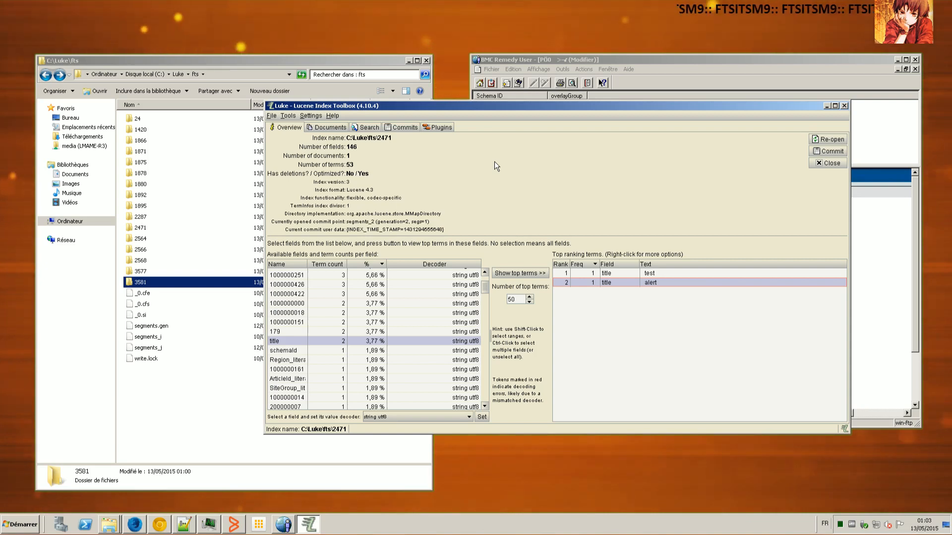
Step: Select the 1892 folder in C:\Luke\fts and return to Luke to look through the 2471 index's overview, search and documents views
left_click(155, 196)
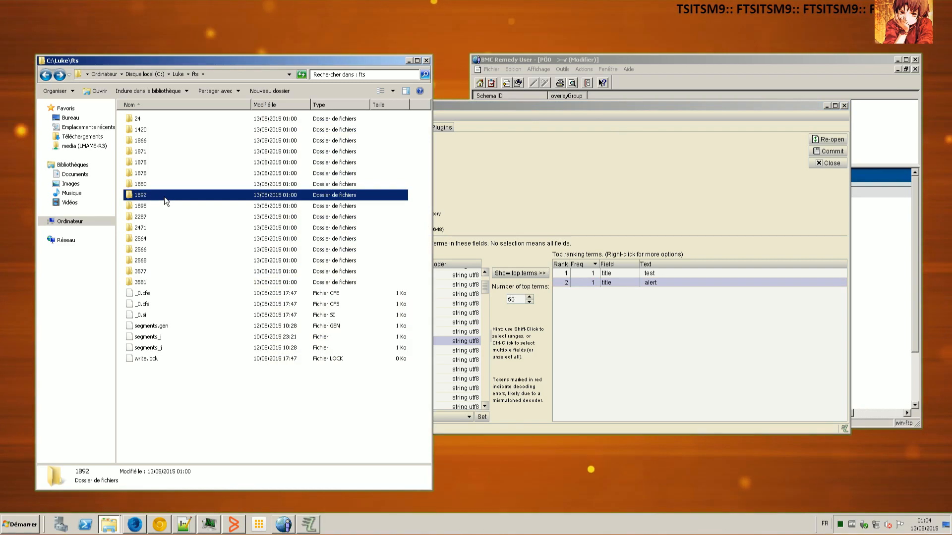
left_click(551, 104)
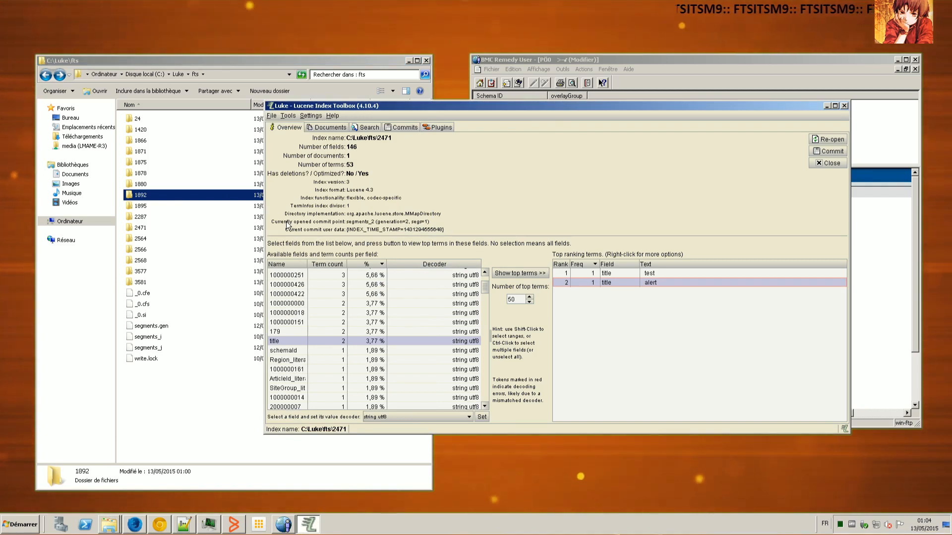
left_click(376, 129)
left_click(290, 128)
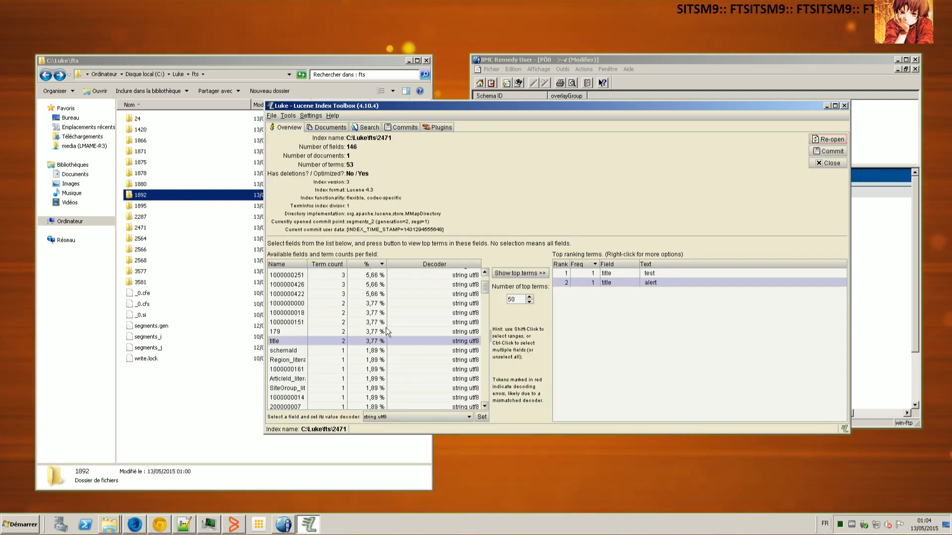
left_click(367, 127)
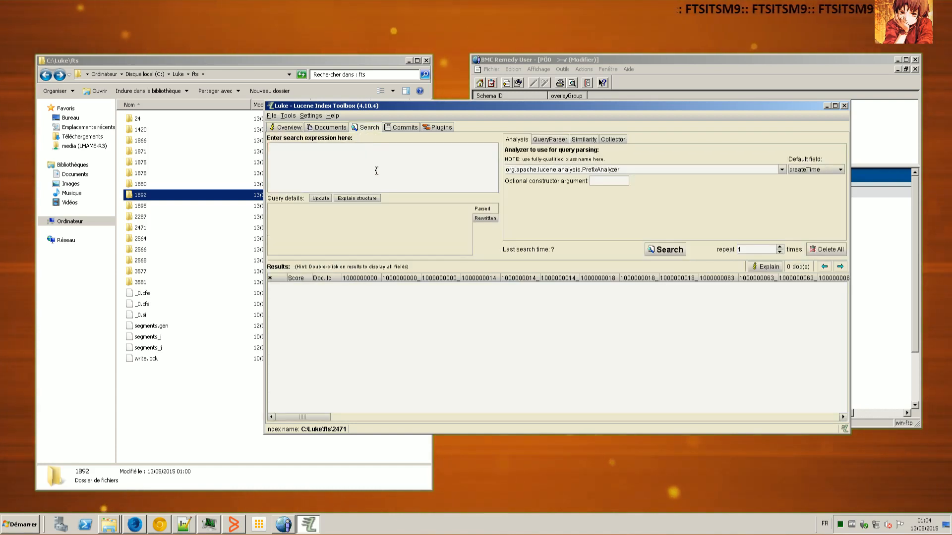
left_click(288, 127)
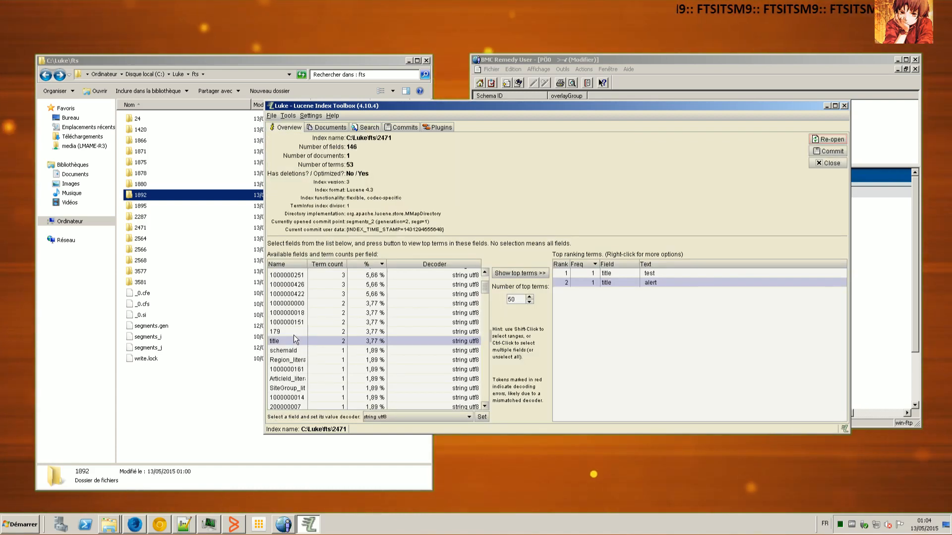
left_click(328, 127)
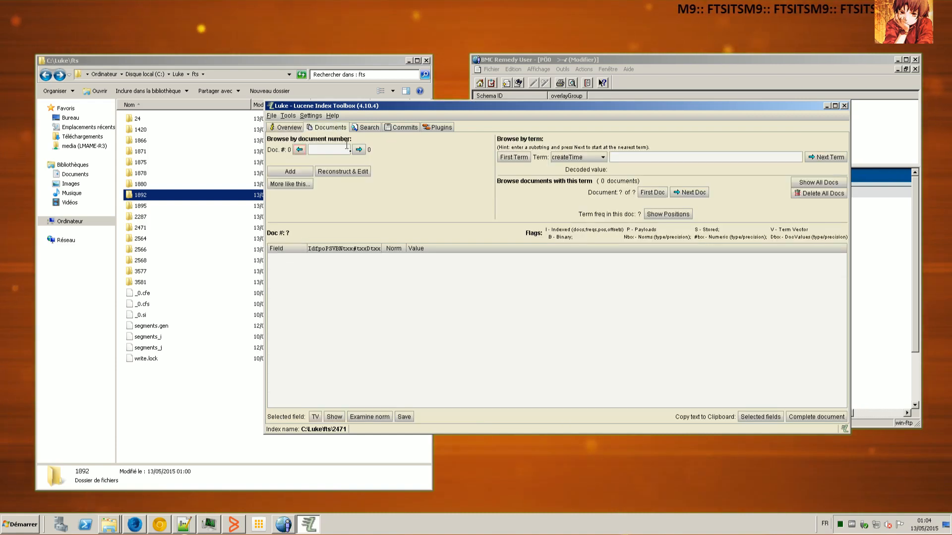
Step: Search the 2471 index for title:alert using the org.apache.lucene.analysis.core.KeywordAnalyzer
left_click(367, 129)
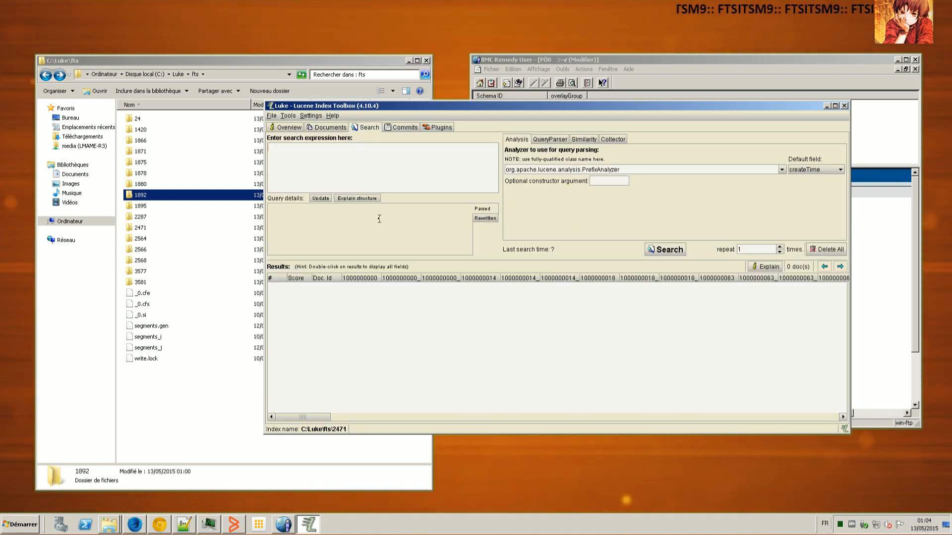
type(":al")
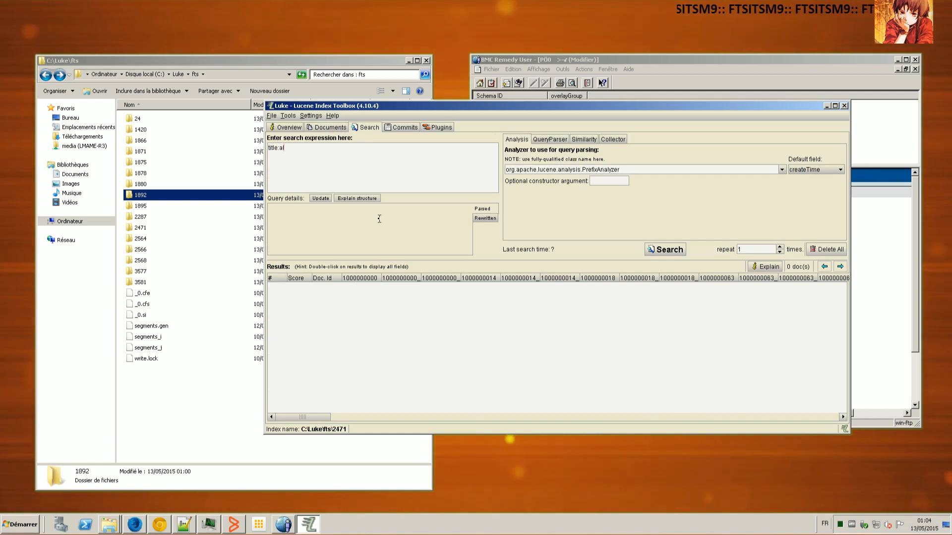
type("ert")
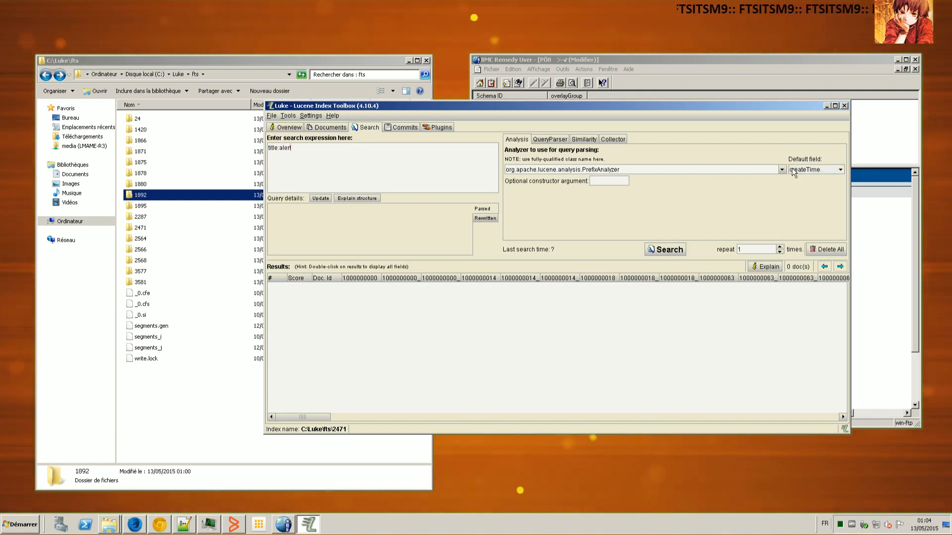
left_click(782, 170)
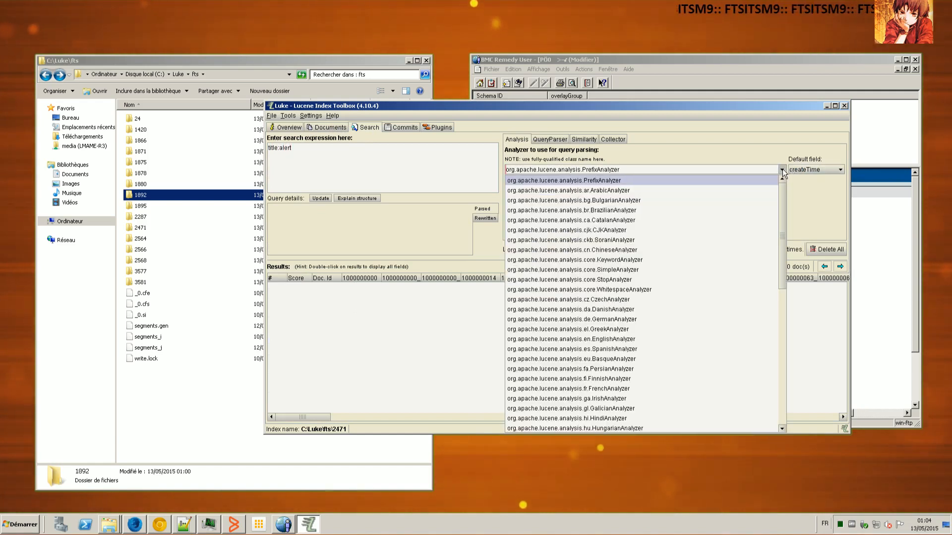
left_click(698, 259)
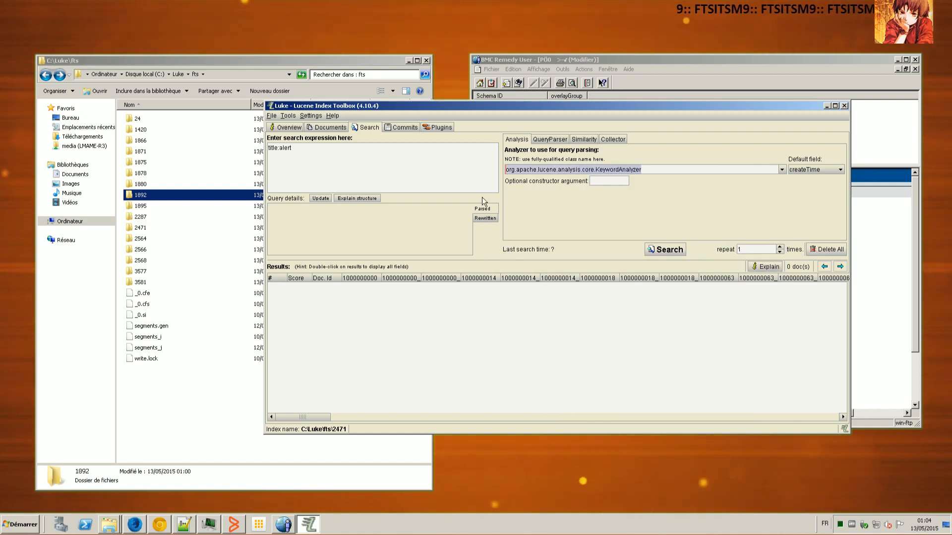
left_click(675, 252)
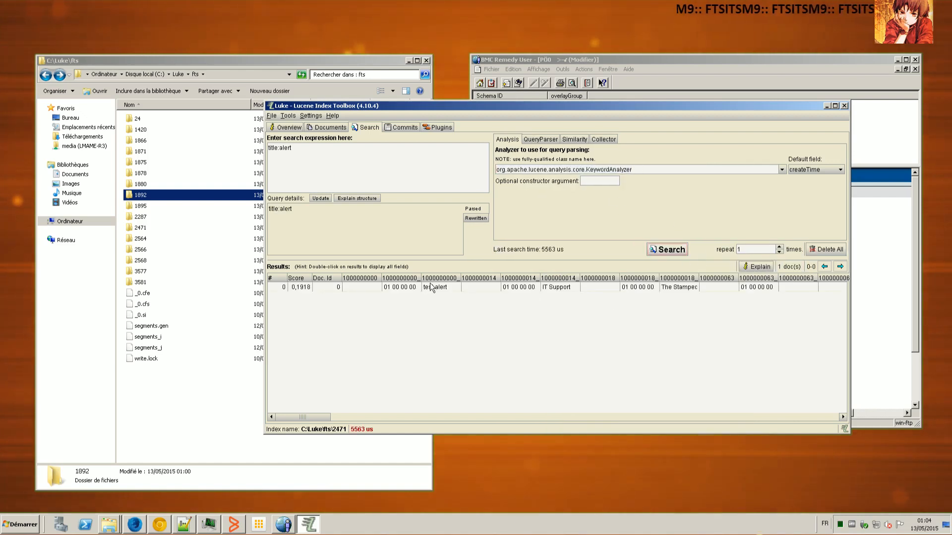
Step: View the score explanation of the document found for title:alert and close it
left_click(386, 288)
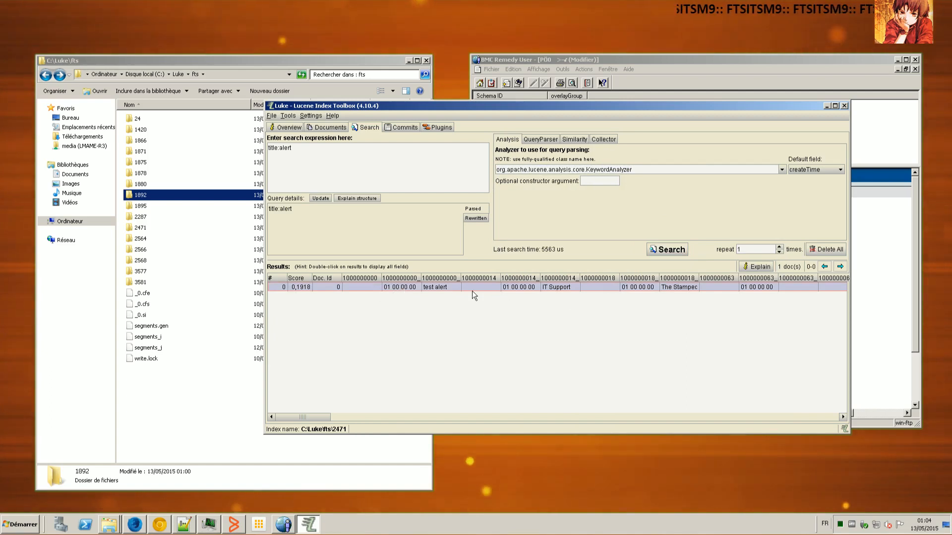
left_click(754, 267)
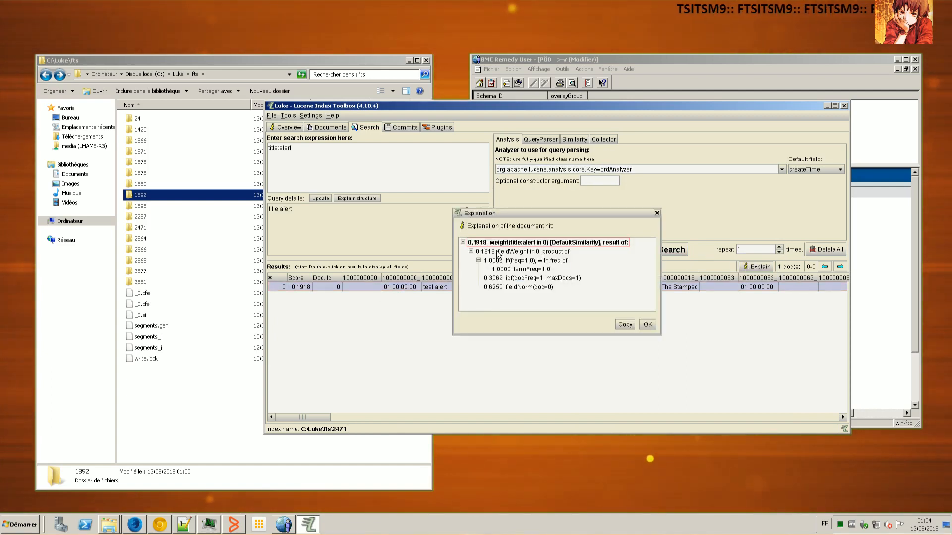
left_click(626, 324)
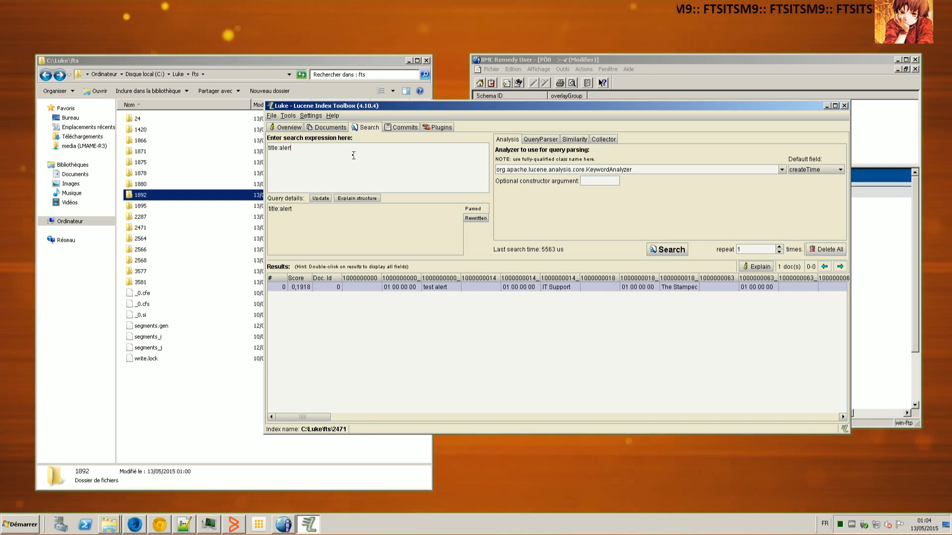
Step: Search the index for the partial term title:ale, and repeat the search with the wildcard expression title:ale*
key("BackSpace")
key("BackSpace")
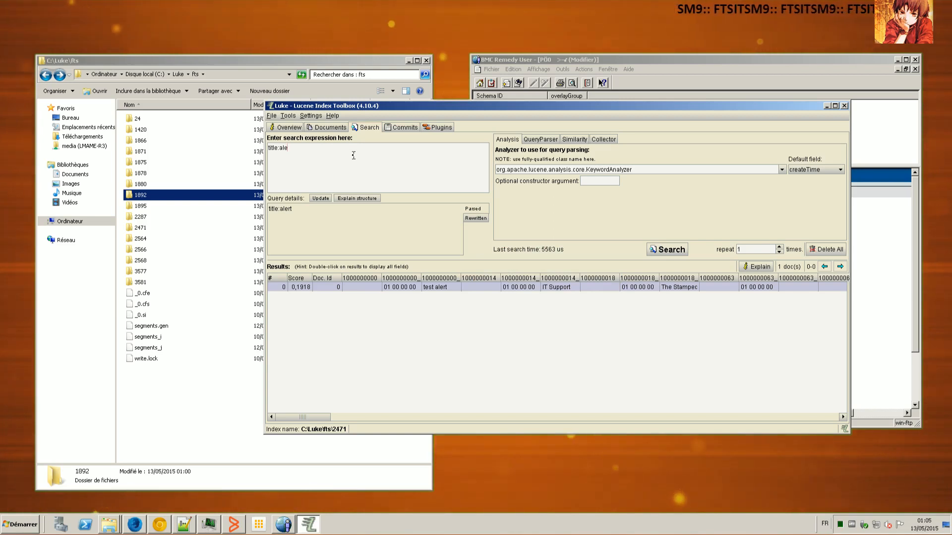
left_click(655, 250)
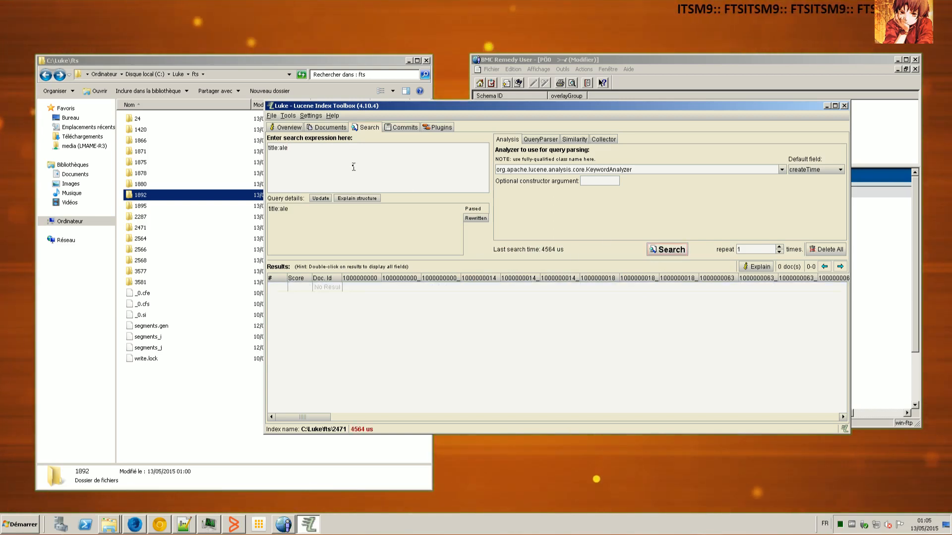
type("*")
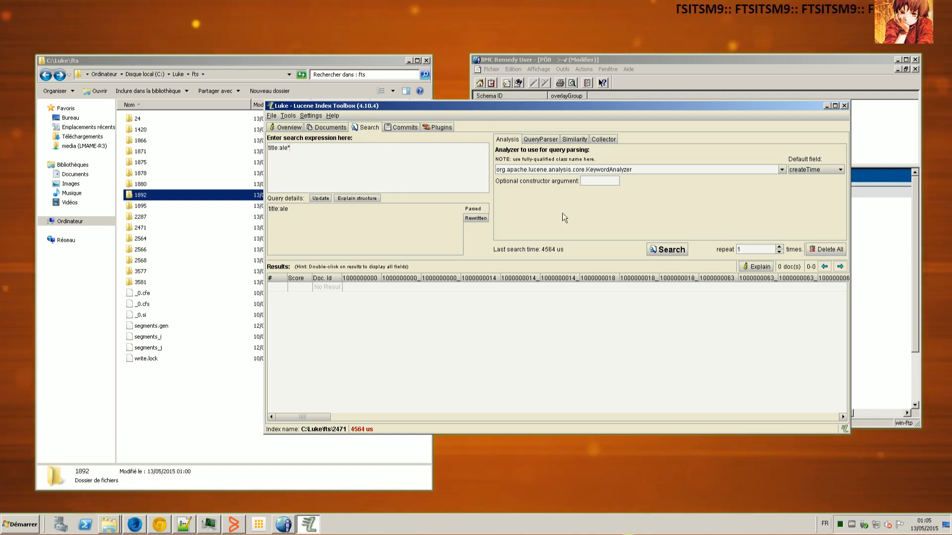
left_click(670, 251)
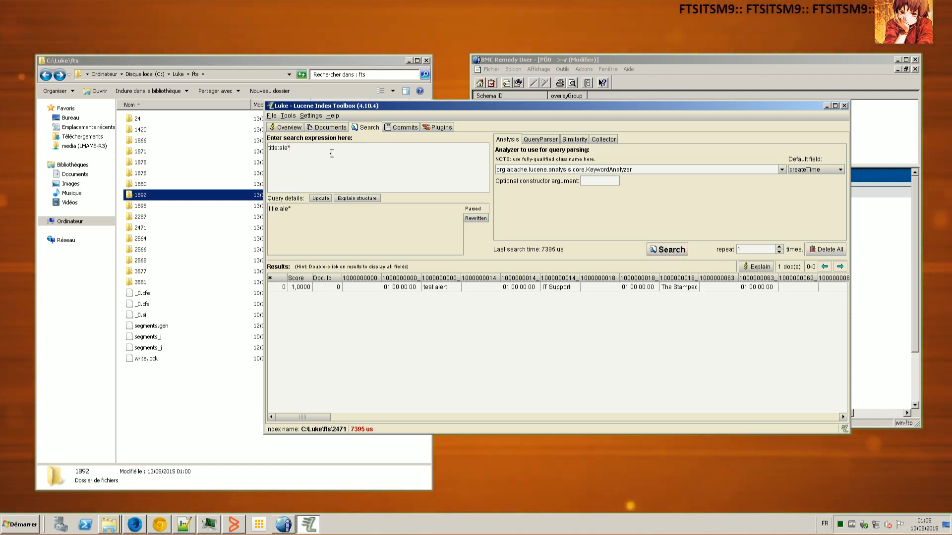